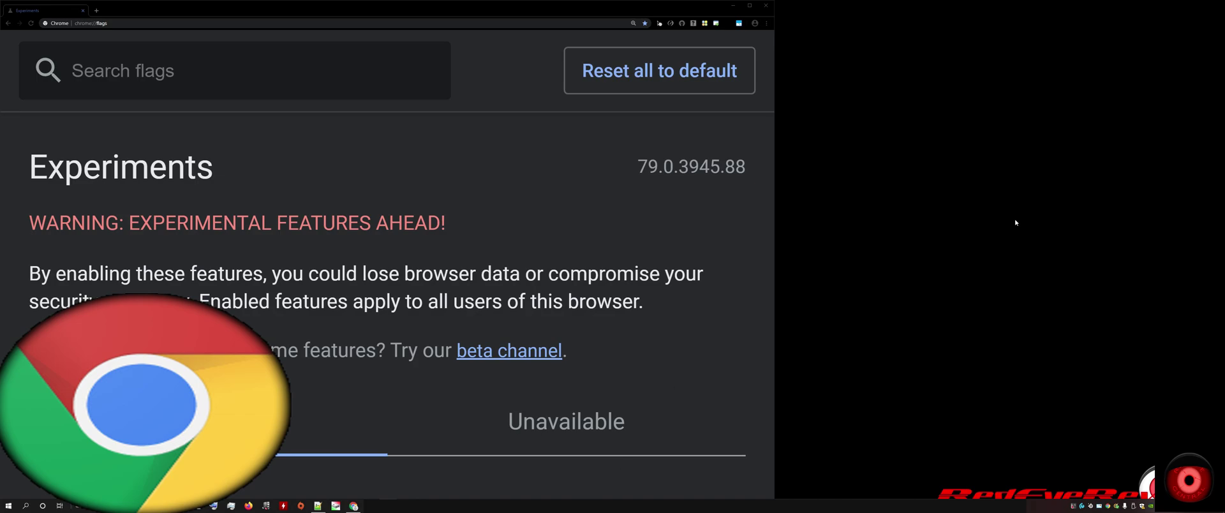
# Find the Temporarily unexpire M76 flags experiment, set it to Enabled, and relaunch the browser.
pyautogui.scroll(-2, 741, 253)
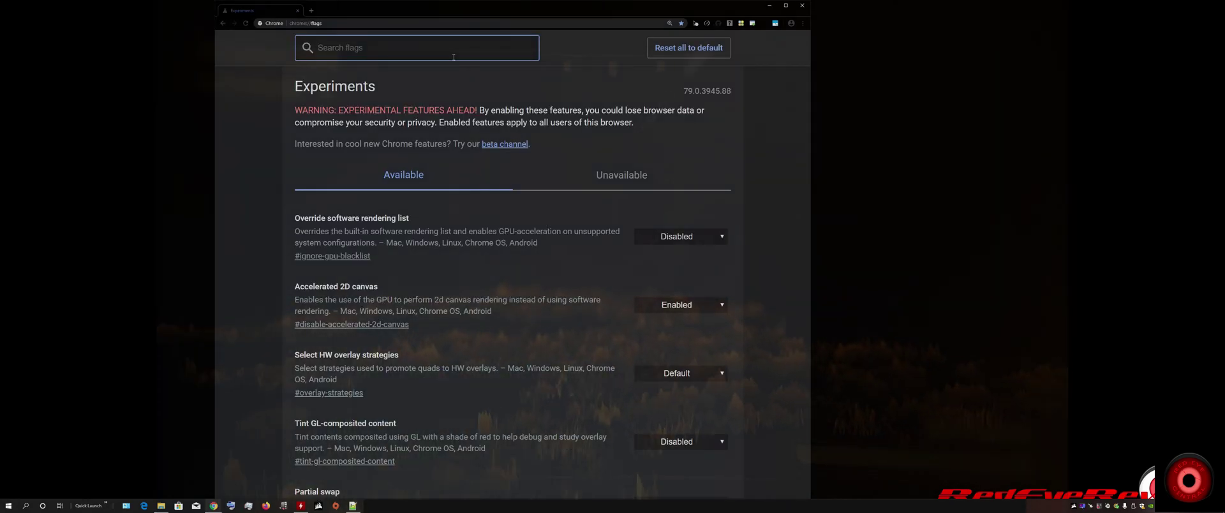
pyautogui.write('m')
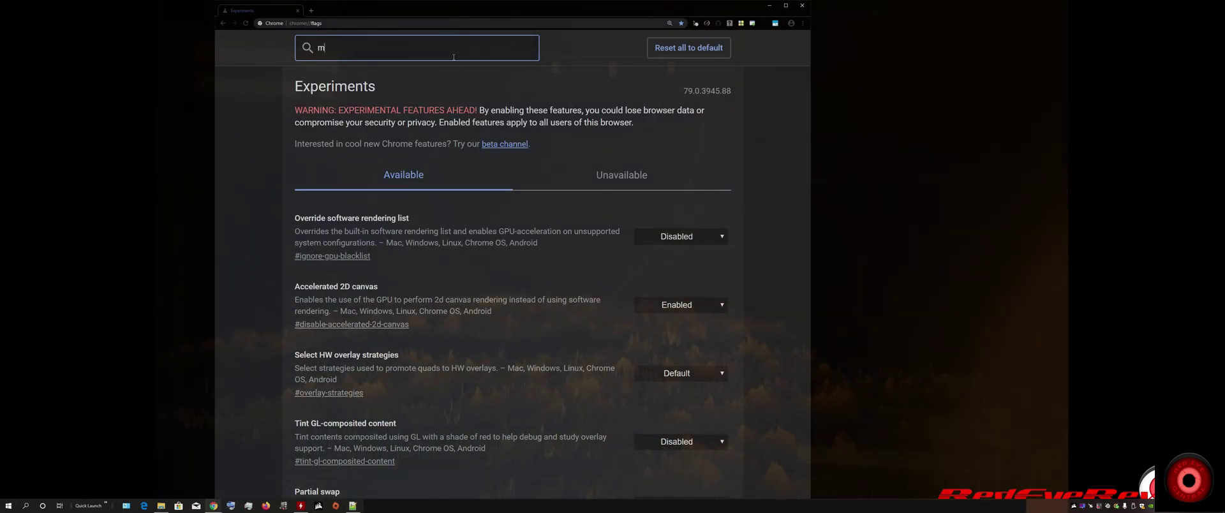
pyautogui.write('76')
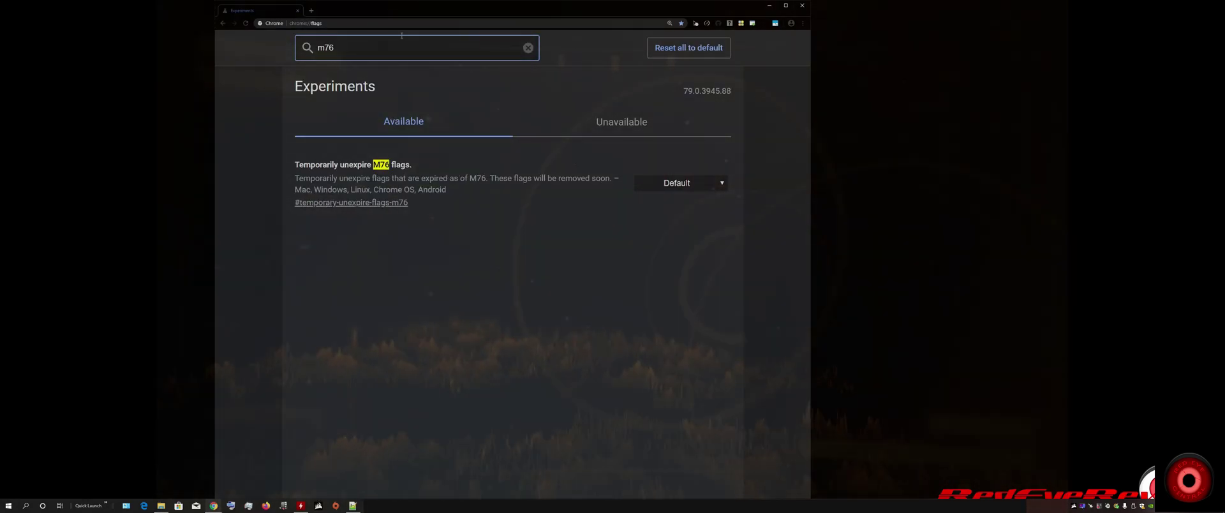
pyautogui.click(676, 183)
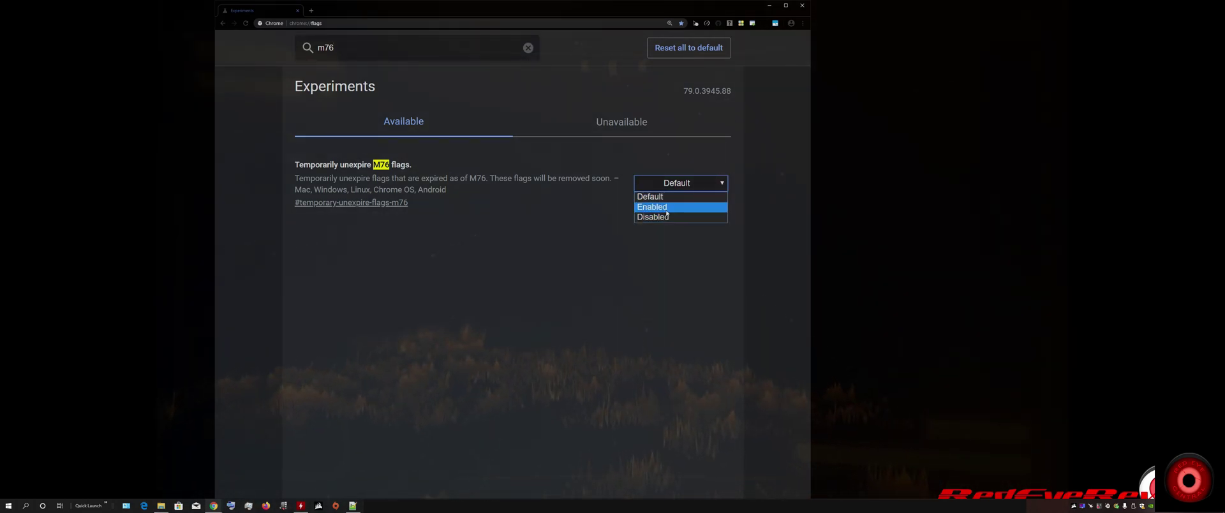
pyautogui.click(666, 209)
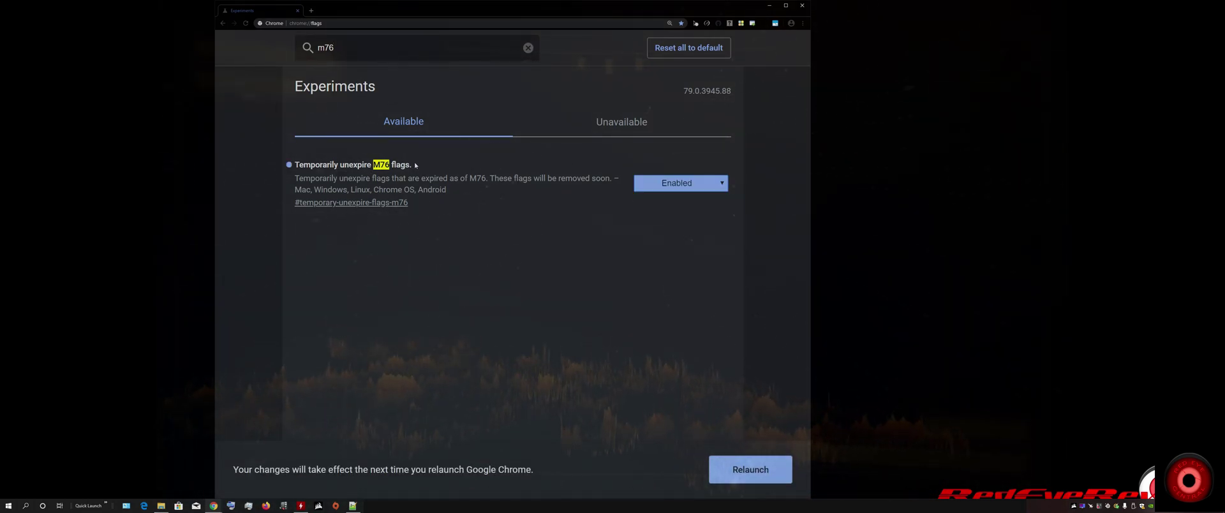
pyautogui.click(751, 469)
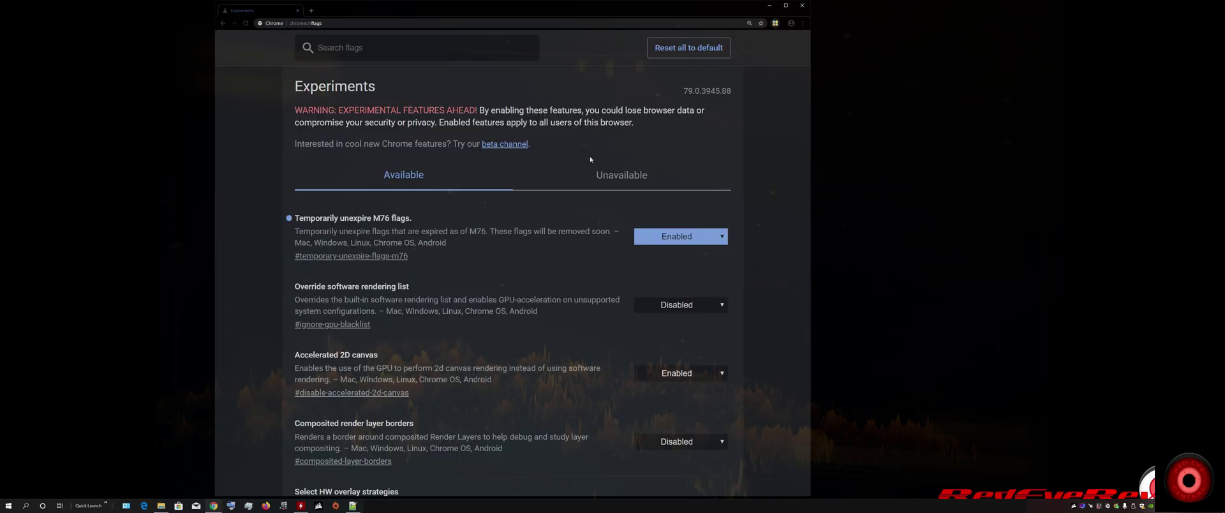
# Search the flags for overlay and enable Overlay Scrollbars and Flash Overlay Scrollbars After Any Scroll Update.
pyautogui.click(427, 52)
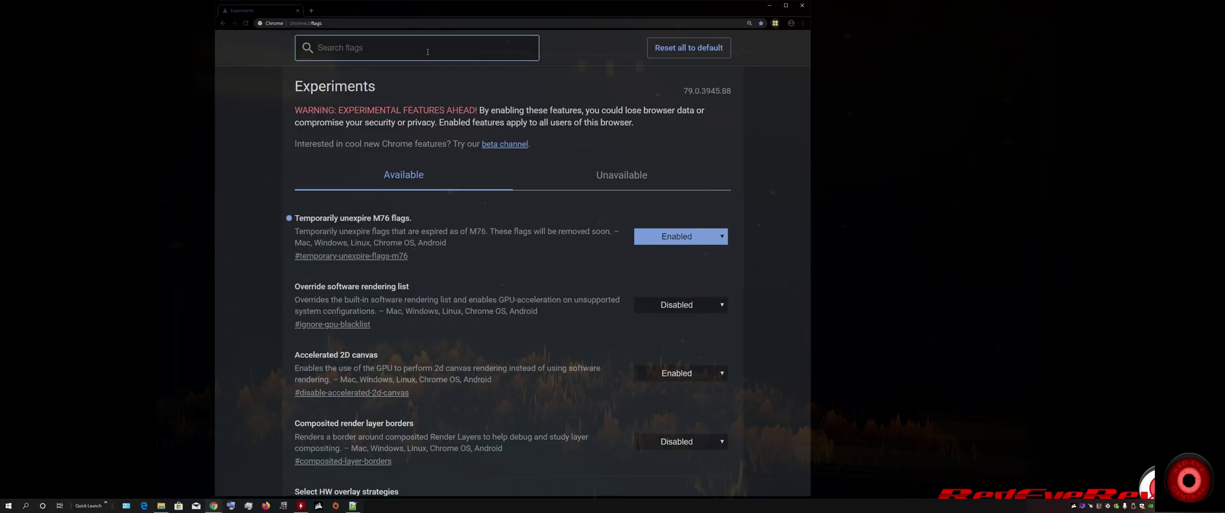
pyautogui.write('overlay')
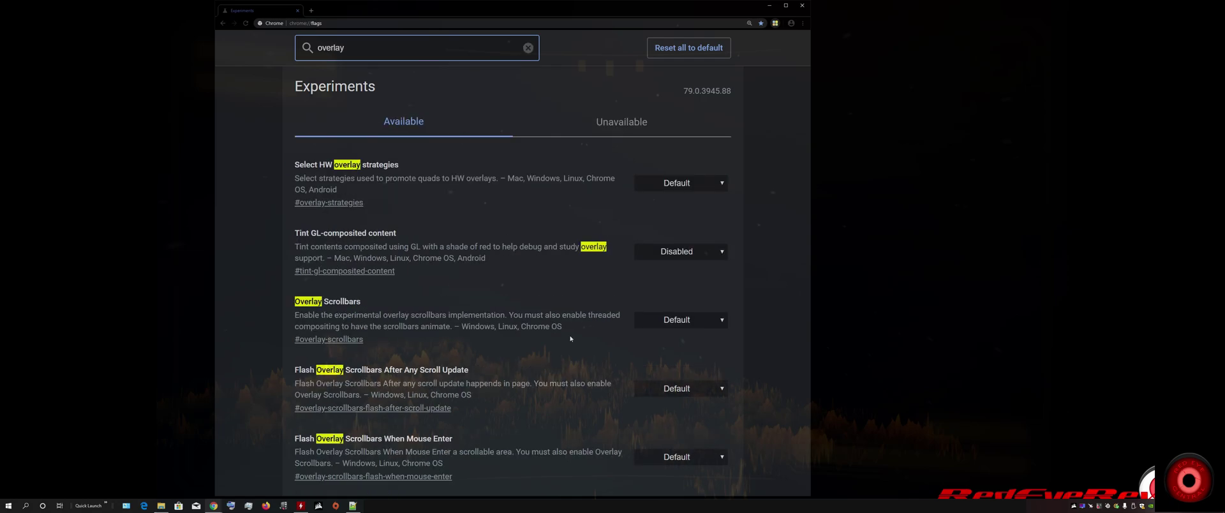
pyautogui.click(656, 319)
pyautogui.click(657, 343)
pyautogui.click(676, 389)
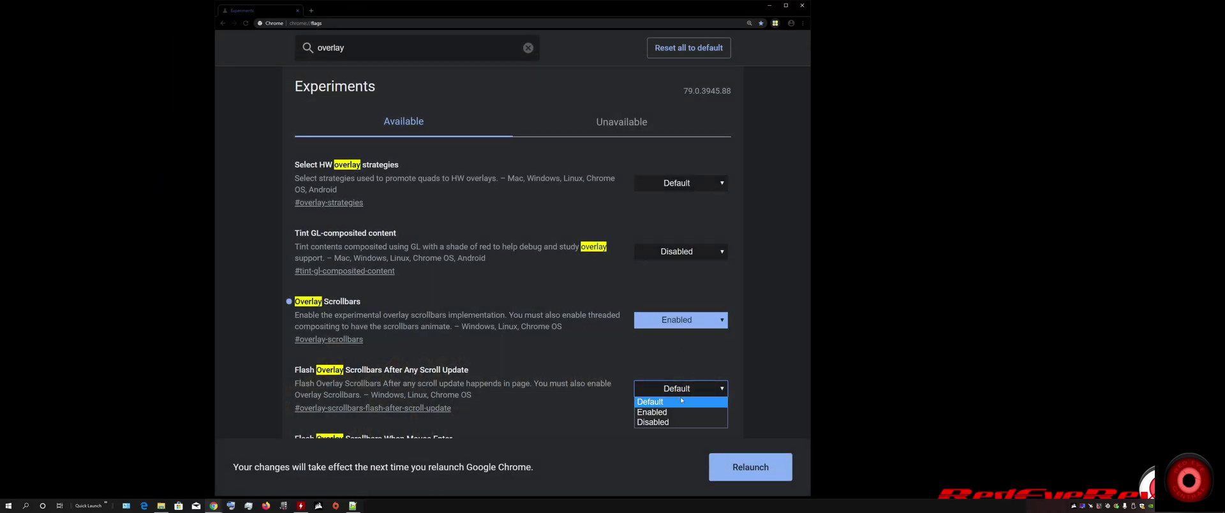
pyautogui.click(676, 412)
# Enable Flash Overlay Scrollbars When Mouse Enter and relaunch the browser to apply the flags.
pyautogui.scroll(-2, 672, 350)
pyautogui.click(676, 374)
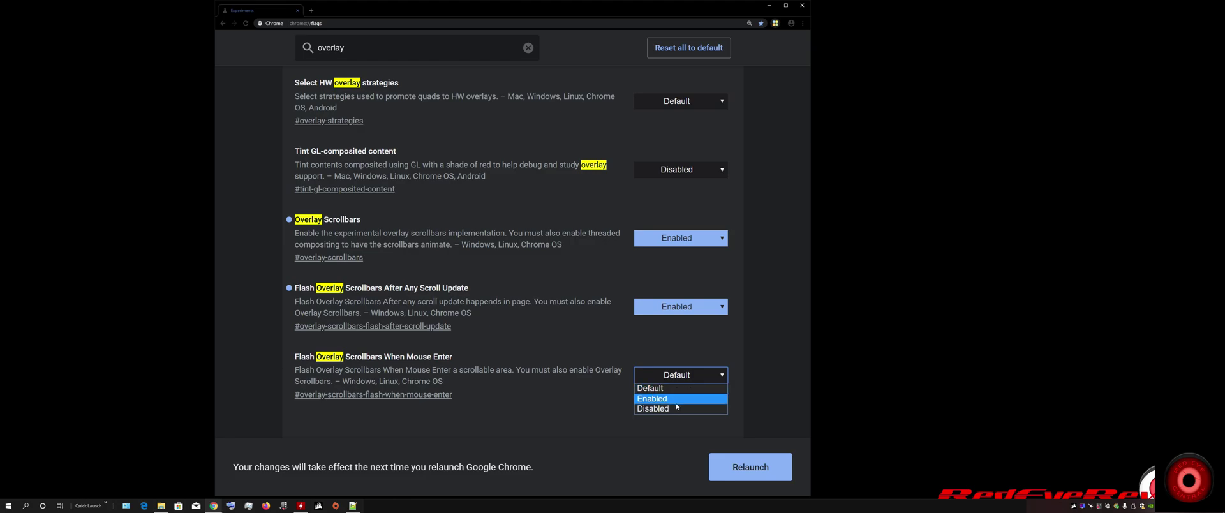
pyautogui.click(680, 396)
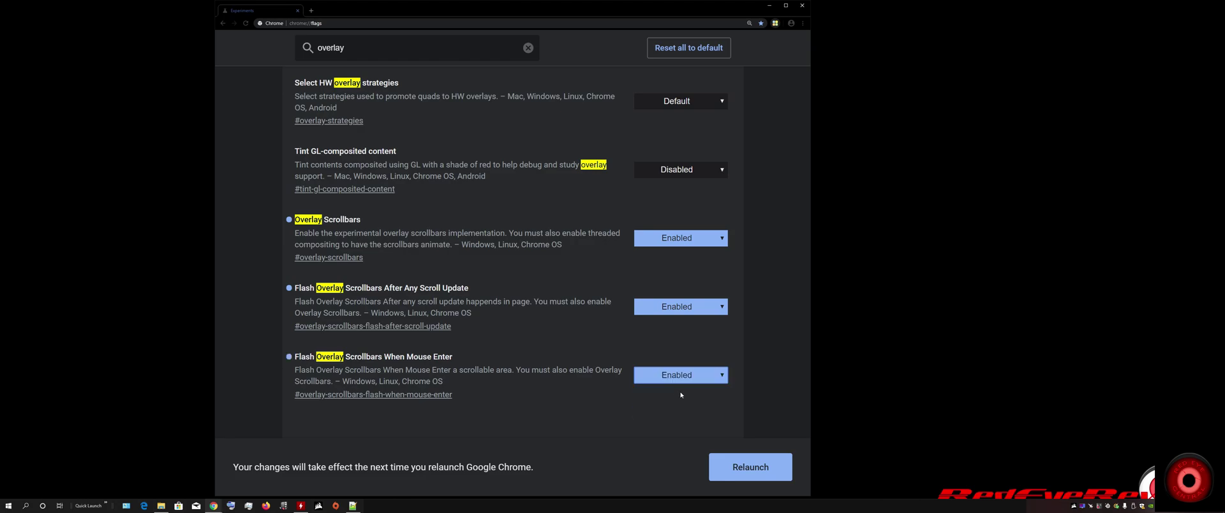
pyautogui.click(737, 469)
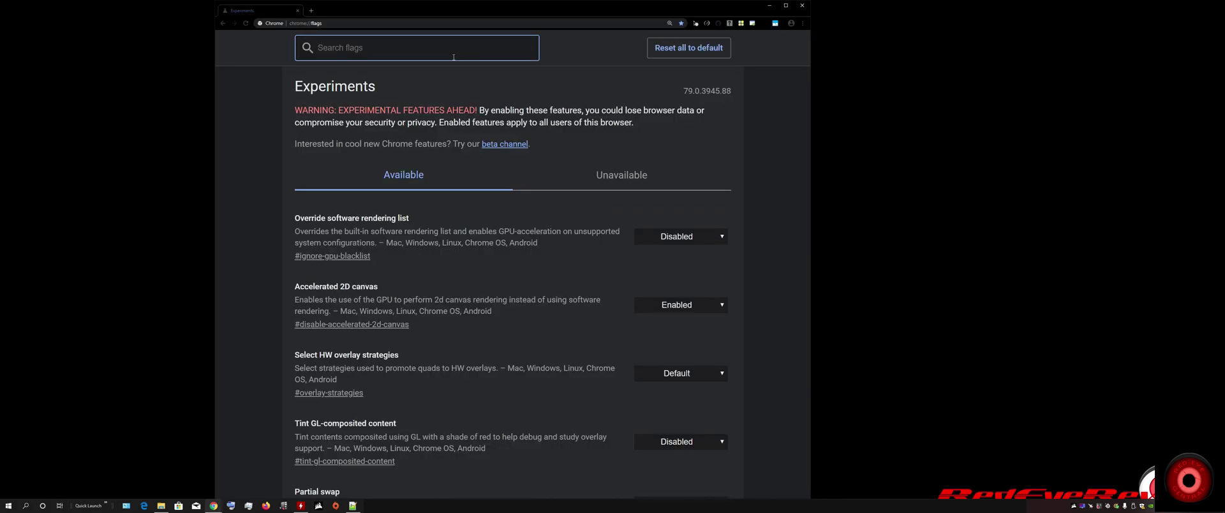
# Search the experiments page for m76.
pyautogui.write('m76')
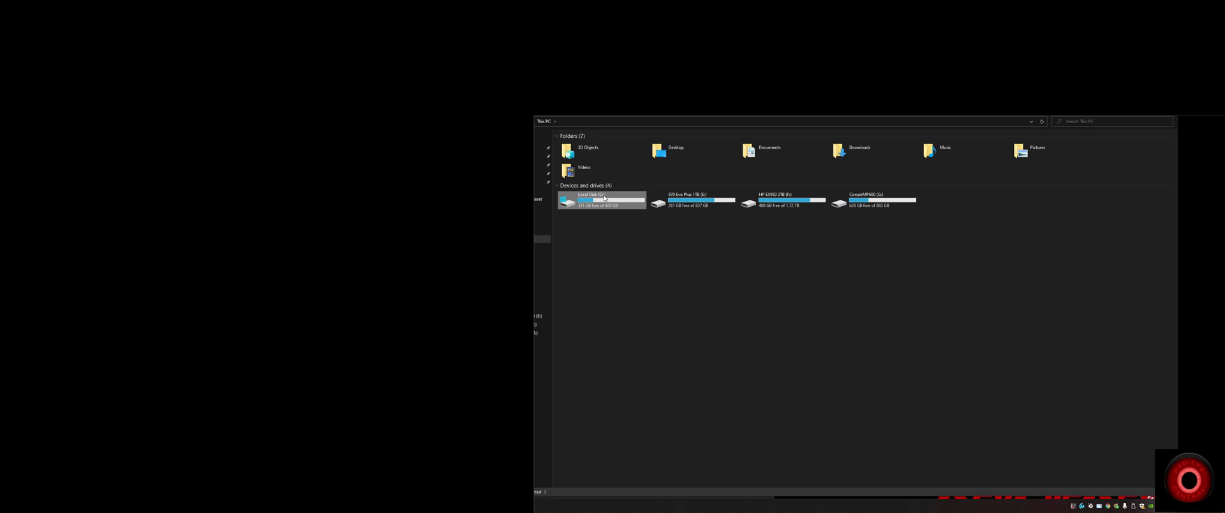
# Switch to File Explorer and browse on Local Disk (C:) through the user's profile to AppData\Local\Google\Chrome.
pyautogui.doubleClick(604, 197)
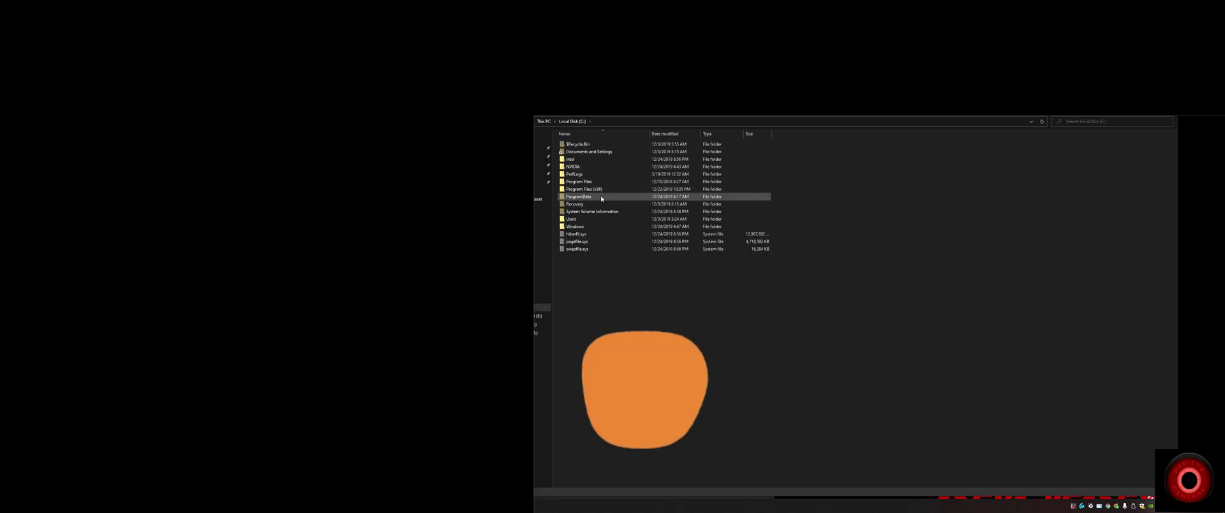
pyautogui.doubleClick(598, 218)
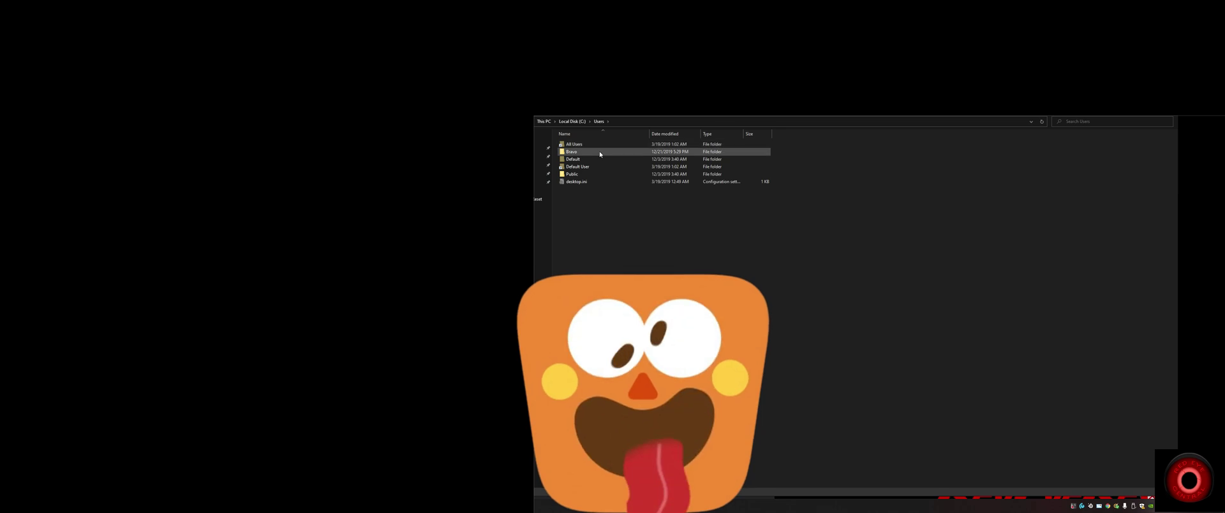
pyautogui.doubleClick(599, 153)
pyautogui.doubleClick(593, 190)
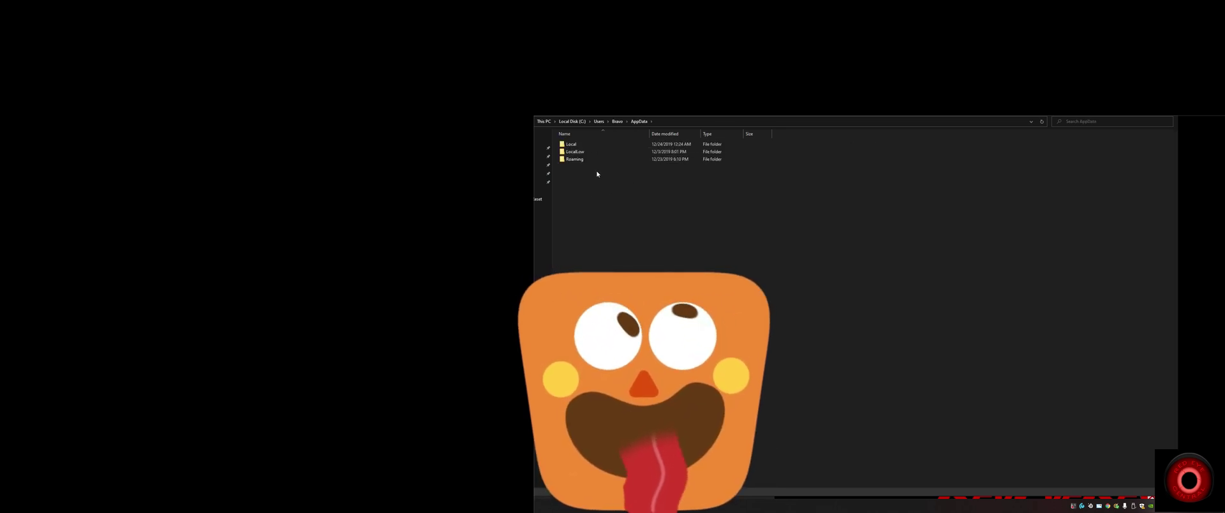
pyautogui.doubleClick(603, 145)
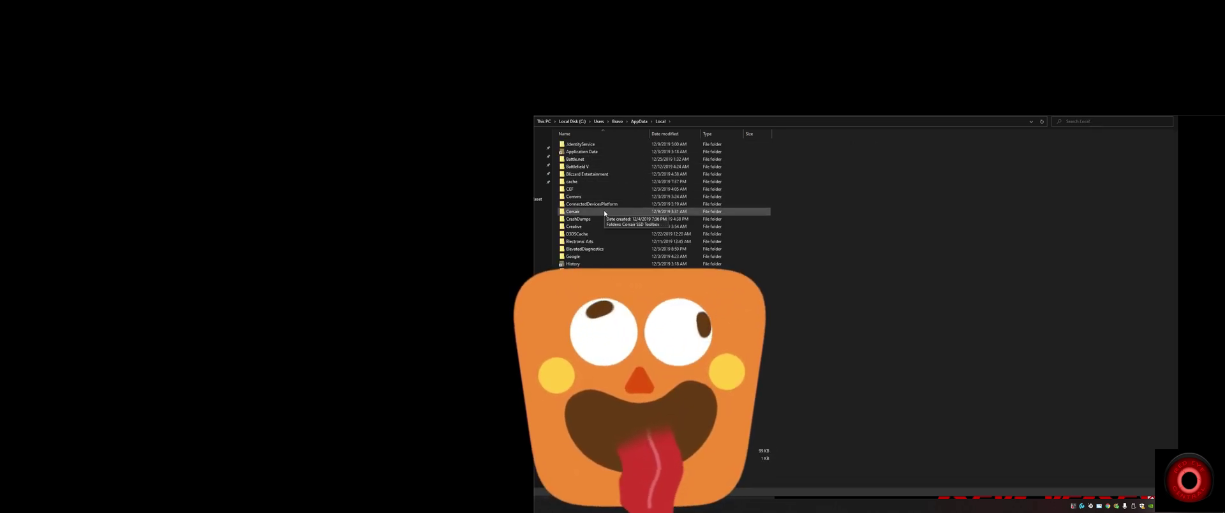
pyautogui.doubleClick(598, 255)
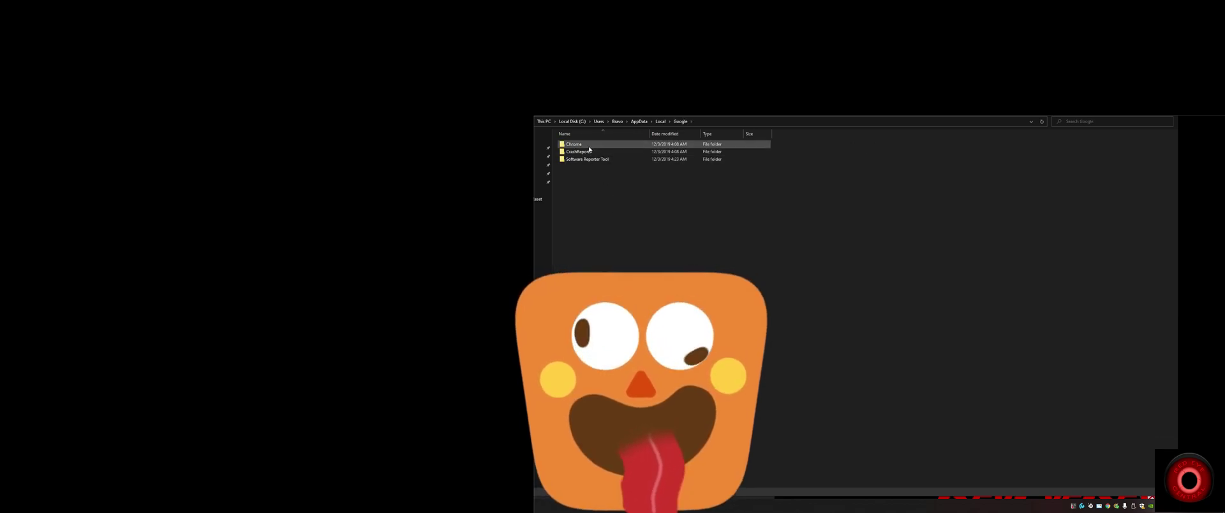
pyautogui.doubleClick(576, 144)
pyautogui.doubleClick(576, 145)
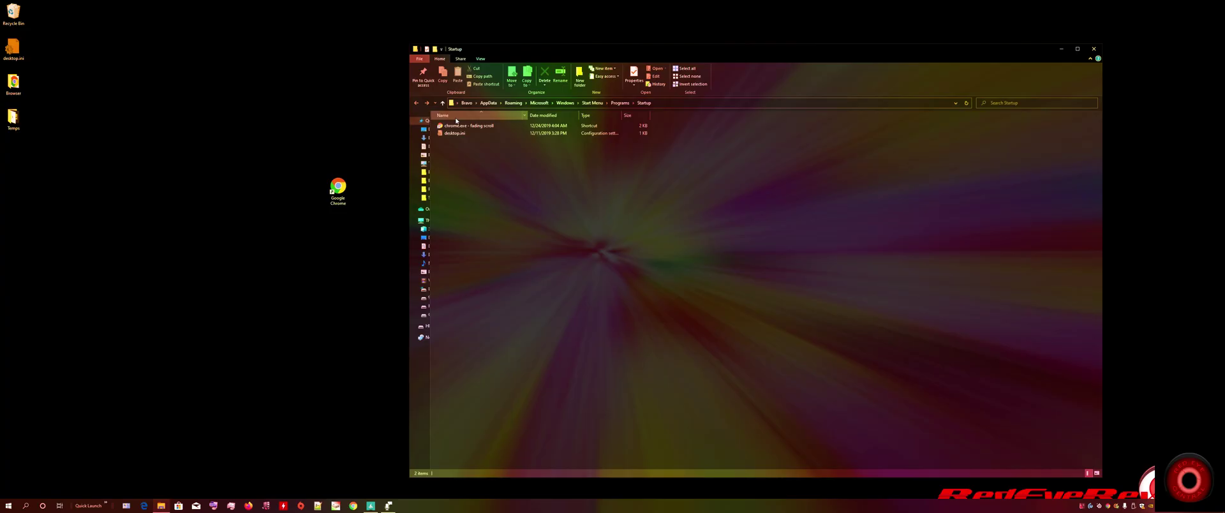
# Move the Google Chrome desktop shortcut into the Windows Startup folder.
pyautogui.doubleClick(345, 191)
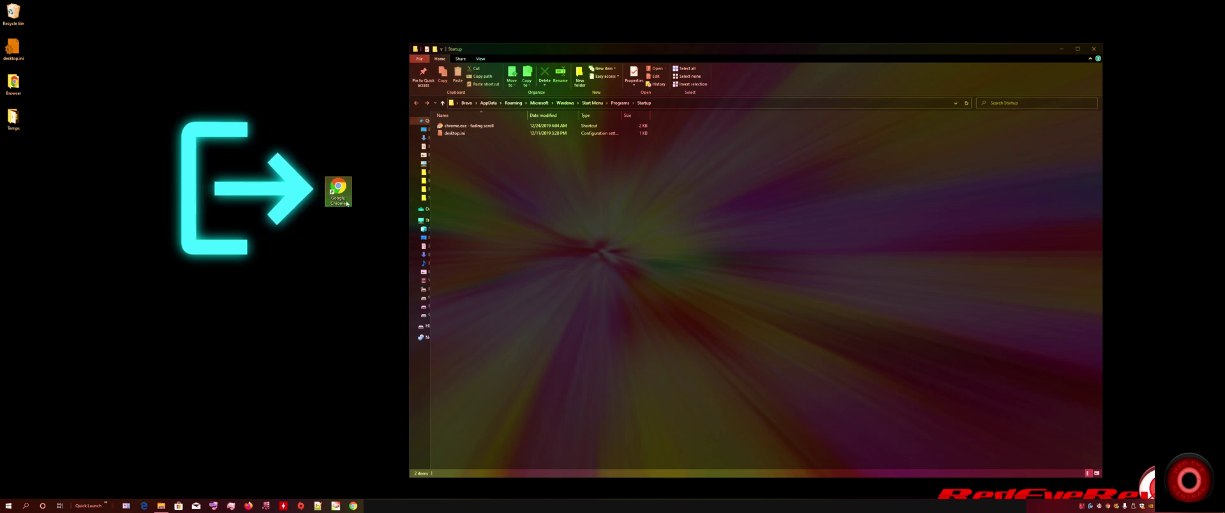
pyautogui.moveTo(347, 191); pyautogui.dragTo(644, 178)
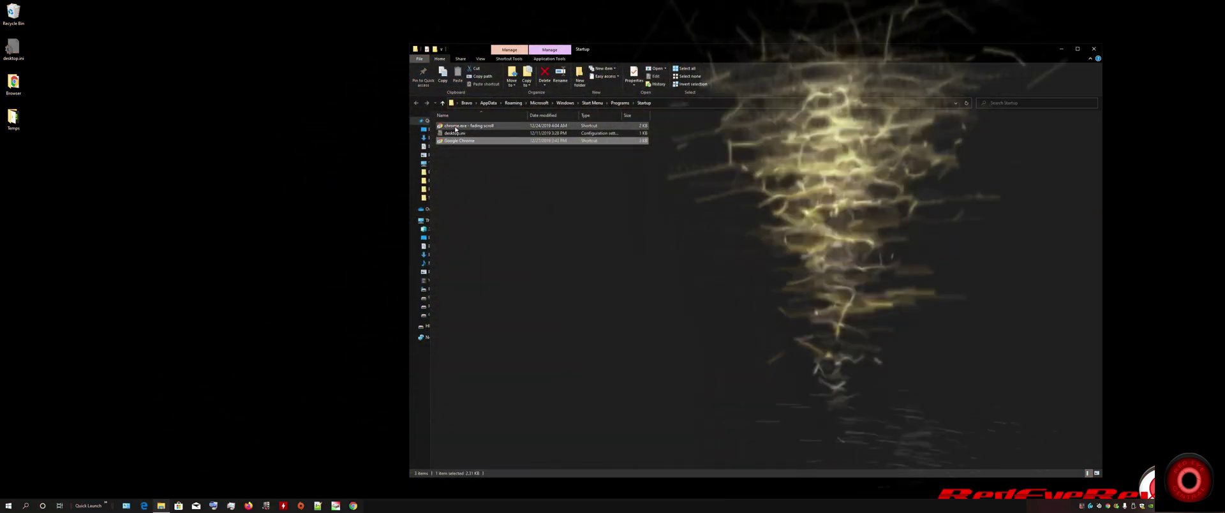
pyautogui.click(447, 126)
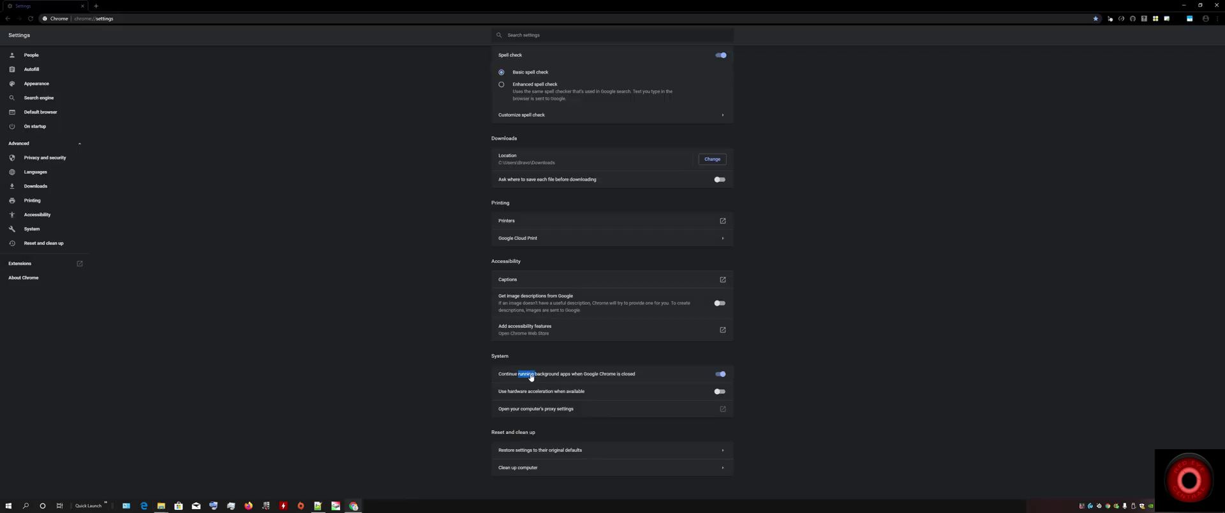
# Check the Chrome system setting for continuing to run background apps when Google Chrome is closed.
pyautogui.tripleClick(533, 375)
pyautogui.click(719, 374)
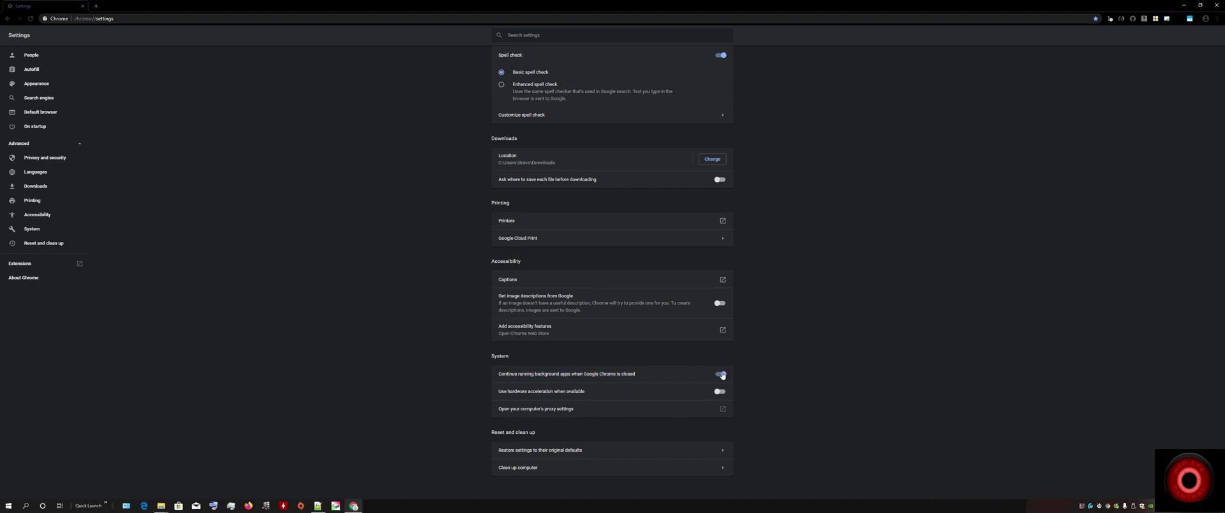
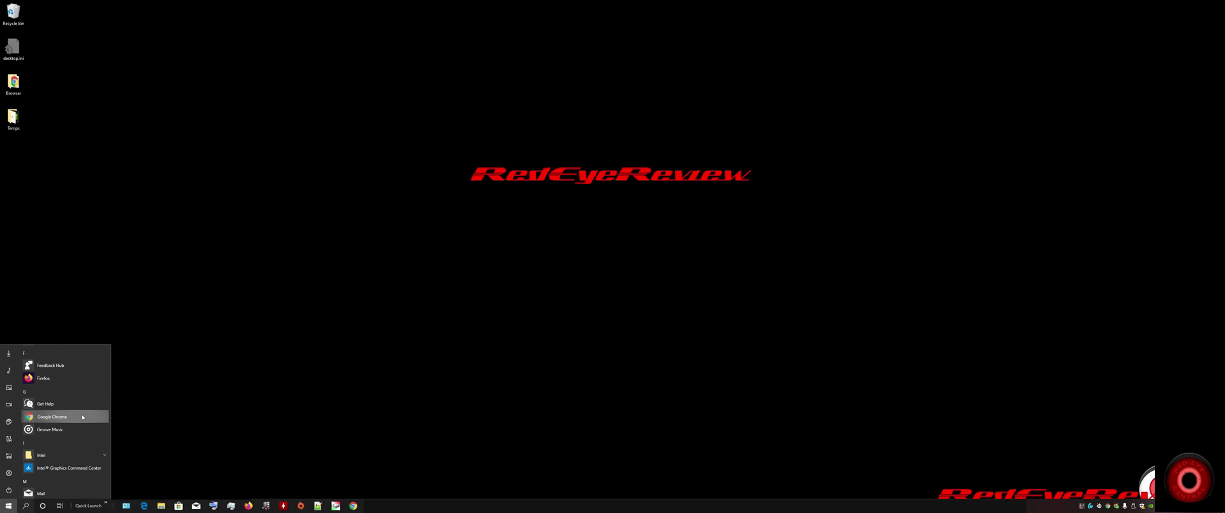
# Create a Google Chrome shortcut on the desktop from the installed apps list and open its properties.
pyautogui.moveTo(82, 417); pyautogui.dragTo(342, 210)
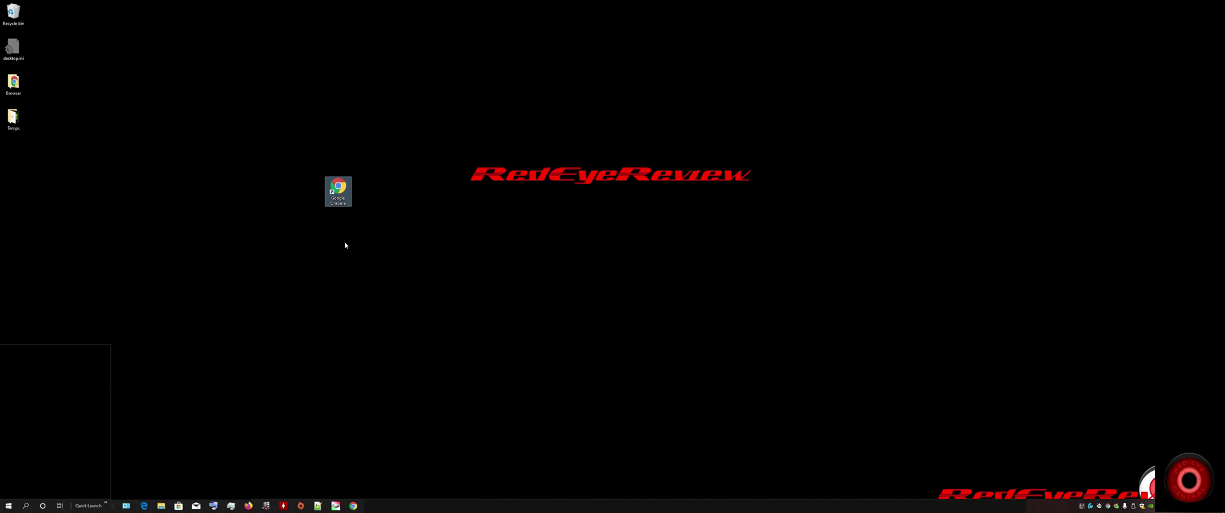
pyautogui.click(344, 234)
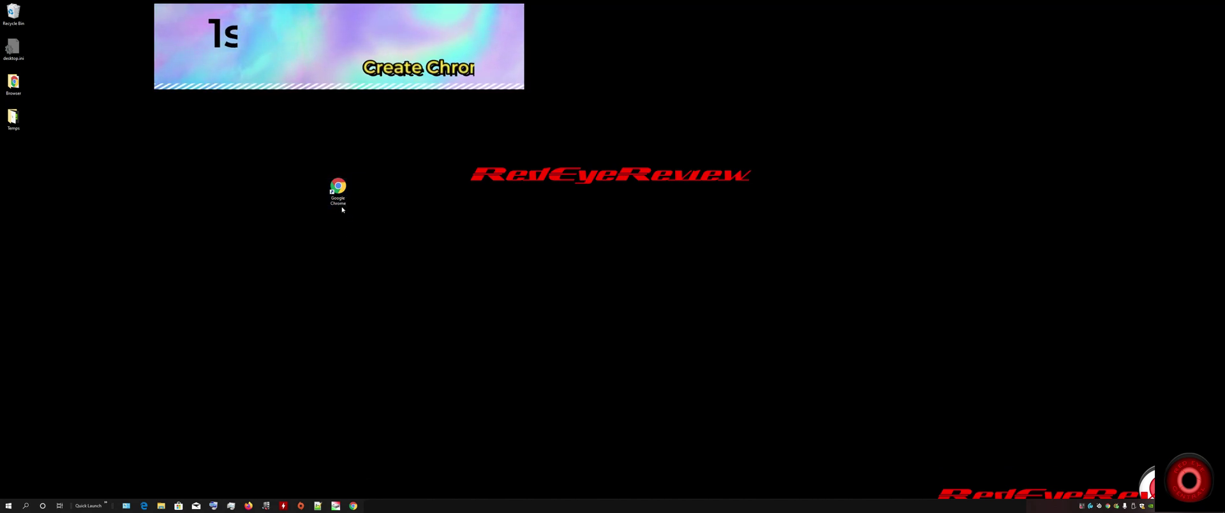
pyautogui.rightClick(335, 198)
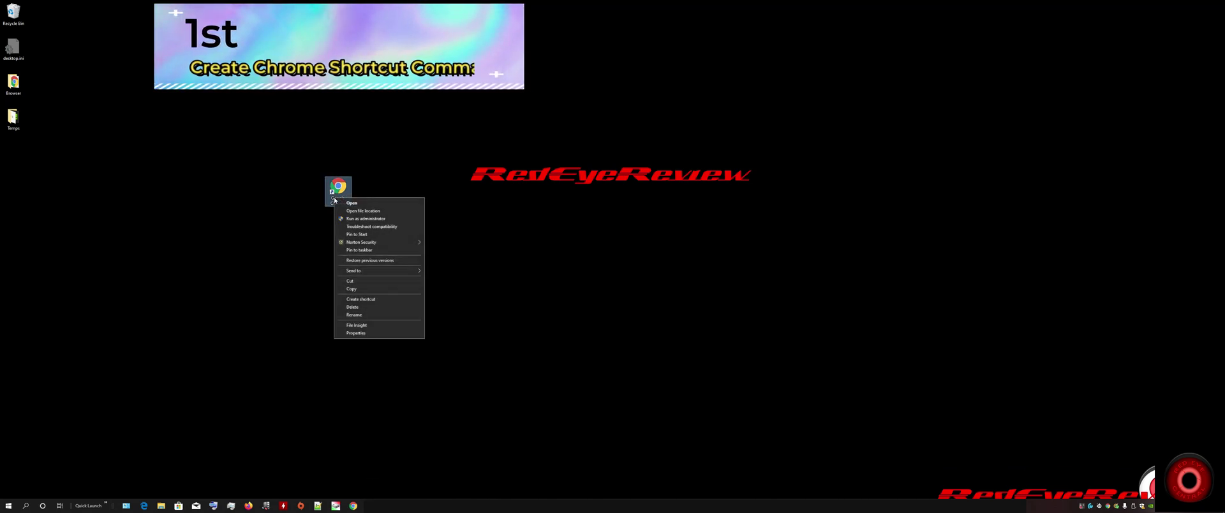
pyautogui.click(356, 333)
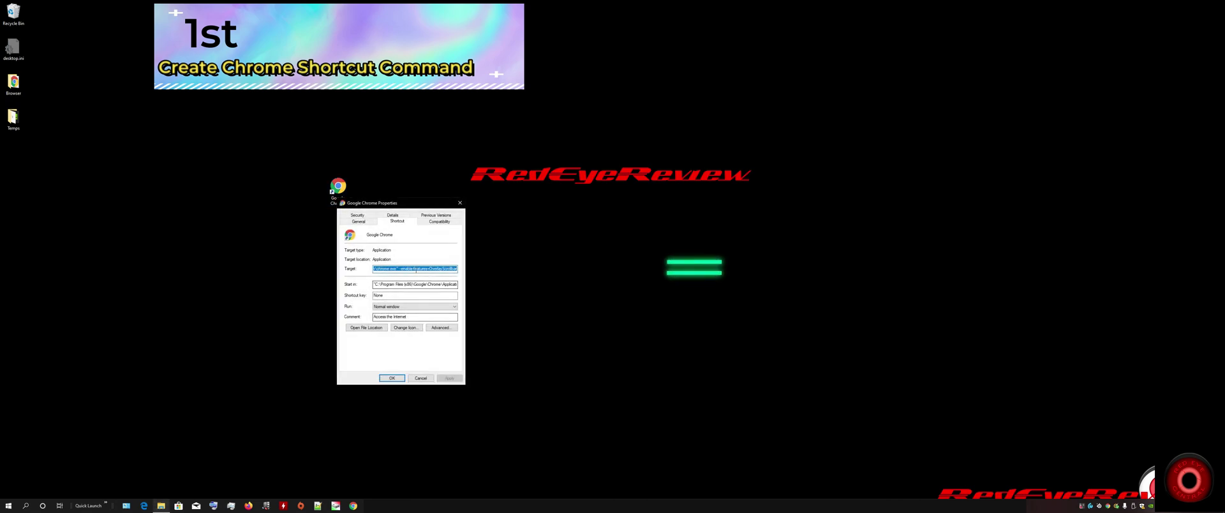
# Examine the shortcut's Target path from its beginning through the closing quotation mark after chrome.exe.
pyautogui.click(403, 270)
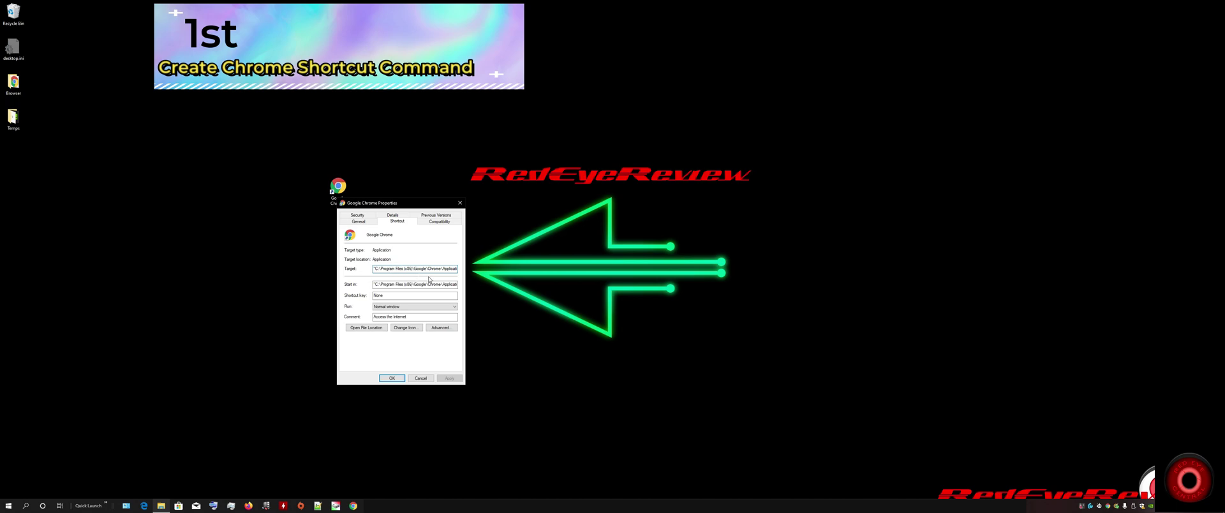
pyautogui.press('Home')
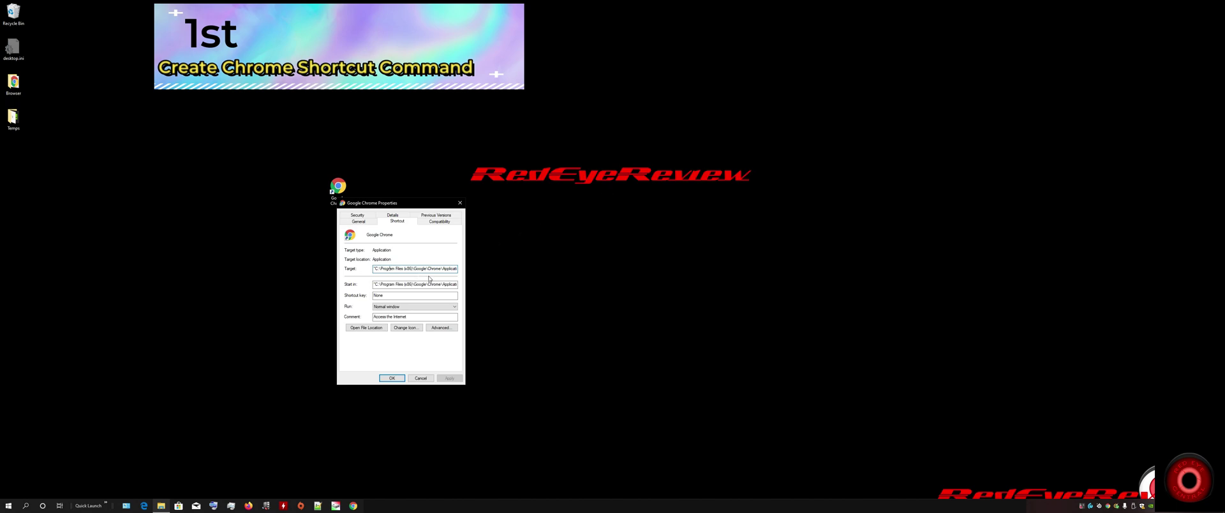
pyautogui.press('Right')
pyautogui.press('Right')
pyautogui.press('Right')
pyautogui.press('Right')
pyautogui.press('Right')
pyautogui.press('Right')
pyautogui.press('Right')
pyautogui.press('Right')
pyautogui.press('Right')
pyautogui.press('Right')
pyautogui.press('Right')
pyautogui.press('Right')
pyautogui.press('Right')
pyautogui.press('Right')
pyautogui.press('Right')
pyautogui.press('Home')
pyautogui.press('Left')
pyautogui.doubleClick(395, 269)
pyautogui.click(396, 269)
pyautogui.press('End')
pyautogui.press('Home')
pyautogui.press('Right')
pyautogui.press('Right')
pyautogui.press('Right')
pyautogui.press('Right')
pyautogui.press('Right')
pyautogui.press('Right')
pyautogui.press('Right')
pyautogui.press('Right')
pyautogui.press('Right')
pyautogui.press('Right')
pyautogui.press('Right')
pyautogui.press('Right')
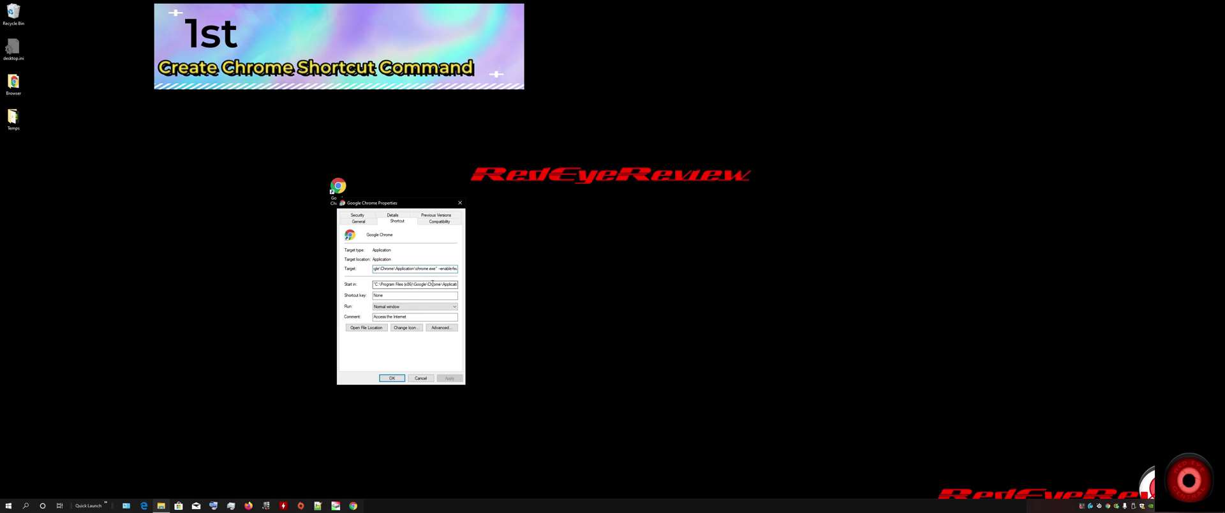
# Check the --enable-features=OverlayScrollbar switch after the Target's last quotation mark and accept the shortcut properties.
pyautogui.hotkey('shift', 'End')
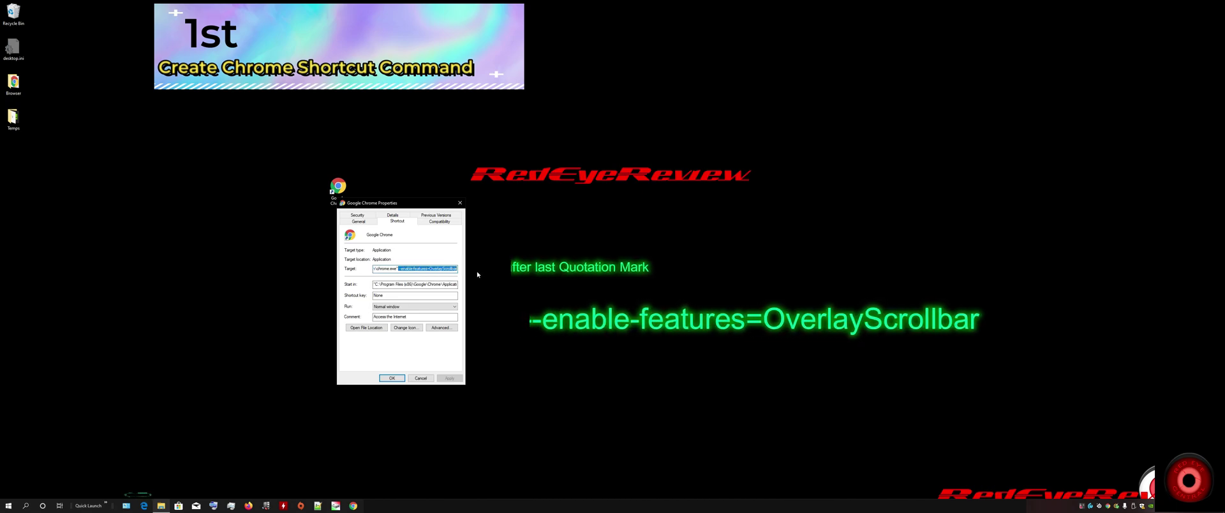
pyautogui.click(419, 269)
pyautogui.click(398, 268)
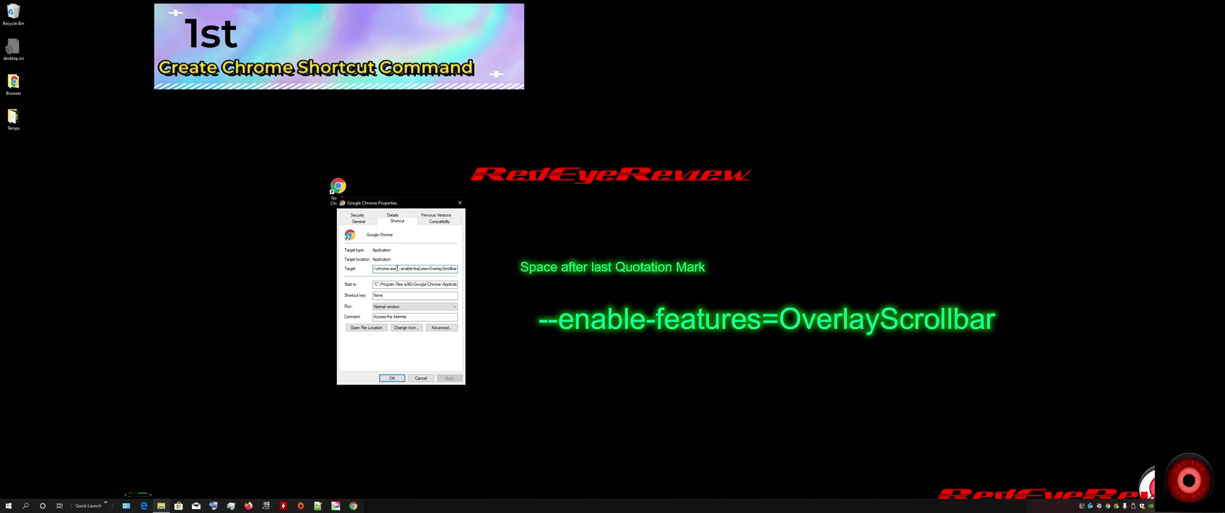
pyautogui.moveTo(400, 268); pyautogui.dragTo(474, 276)
pyautogui.click(414, 267)
pyautogui.click(398, 270)
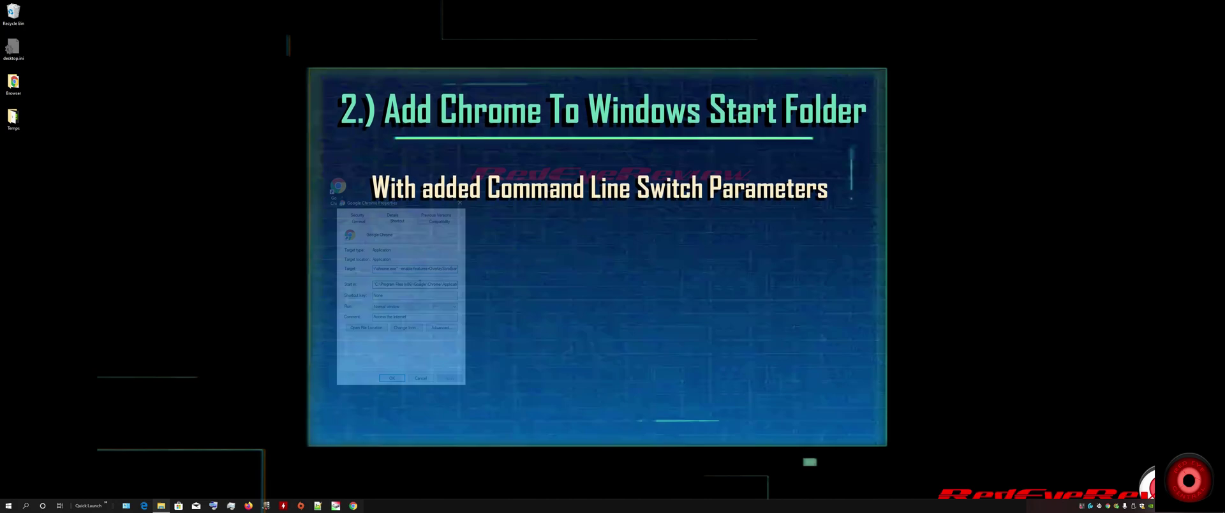
pyautogui.click(392, 378)
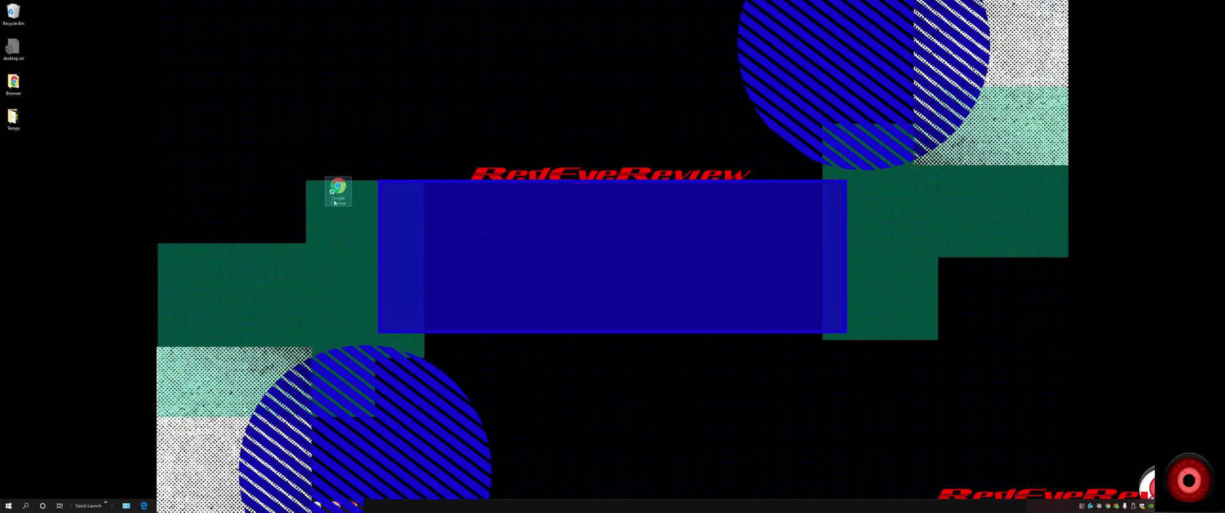
# Open the Windows Startup folder with the Run command shell:startup and place its window clear of the desktop shortcut.
pyautogui.press('super+r')
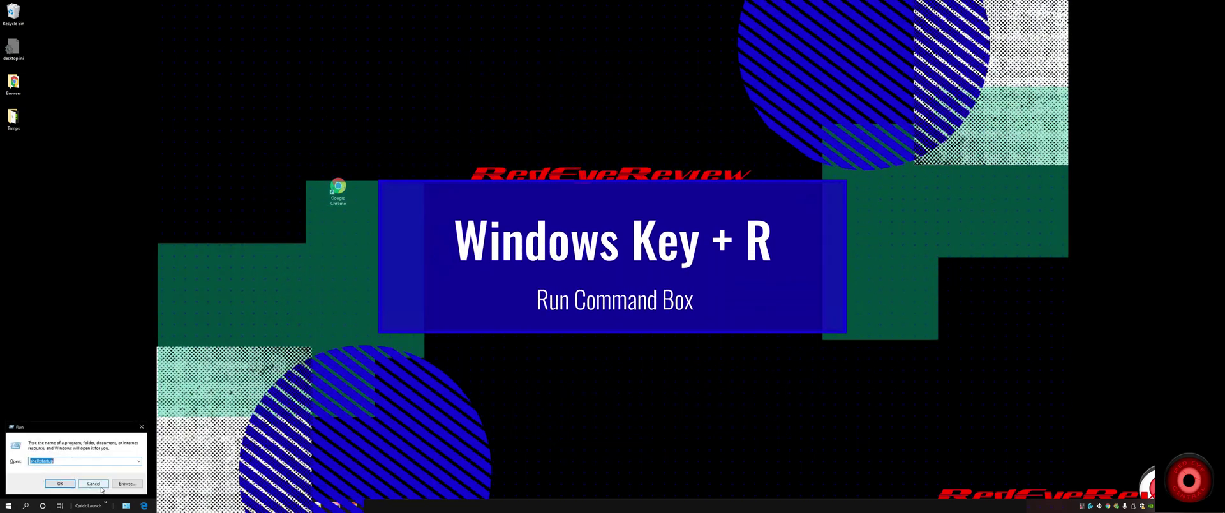
pyautogui.click(39, 459)
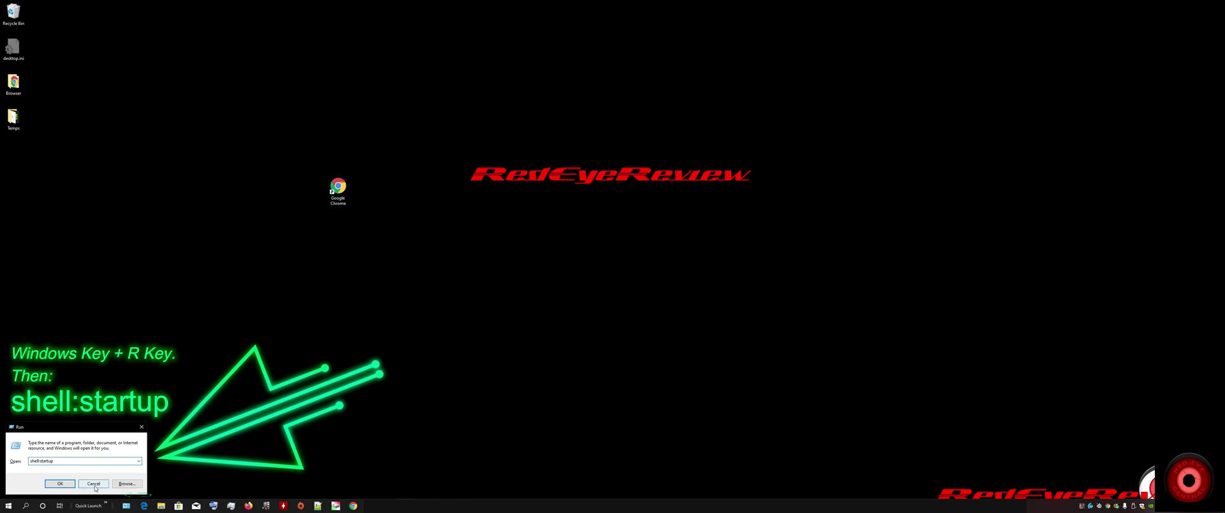
pyautogui.click(66, 486)
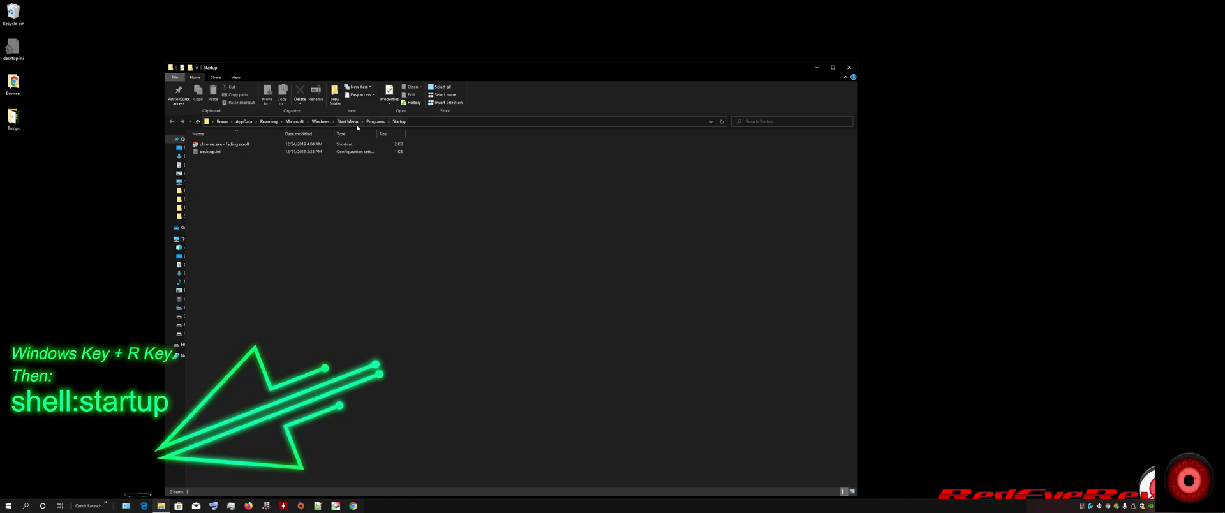
pyautogui.moveTo(429, 68); pyautogui.dragTo(673, 49)
pyautogui.moveTo(338, 187); pyautogui.dragTo(485, 150)
pyautogui.click(488, 126)
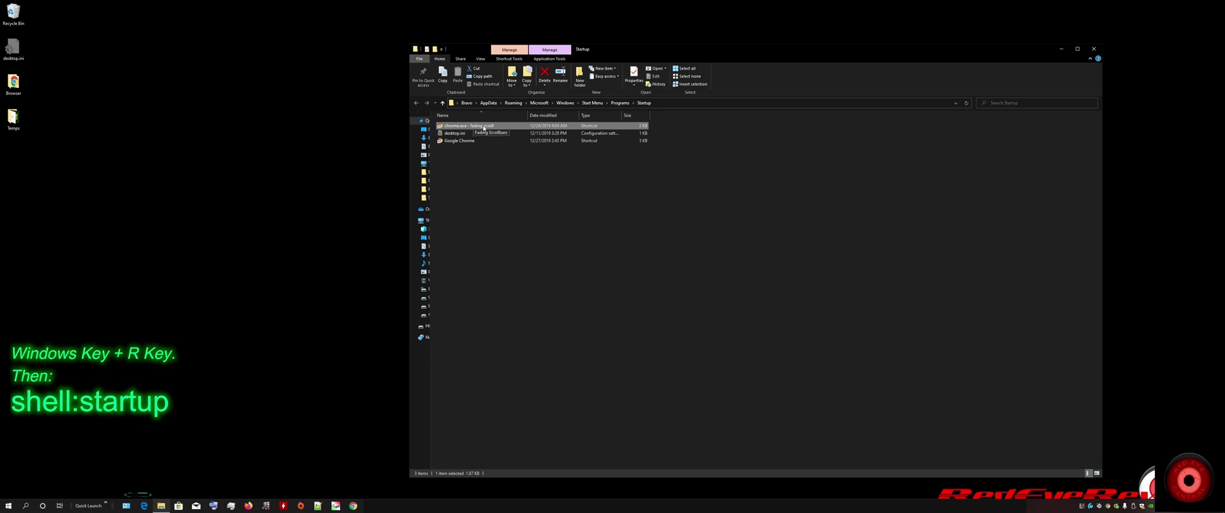
pyautogui.hotkey('ctrl', 'z')
# Move the Google Chrome shortcut from the desktop into the Startup folder.
pyautogui.click(340, 190)
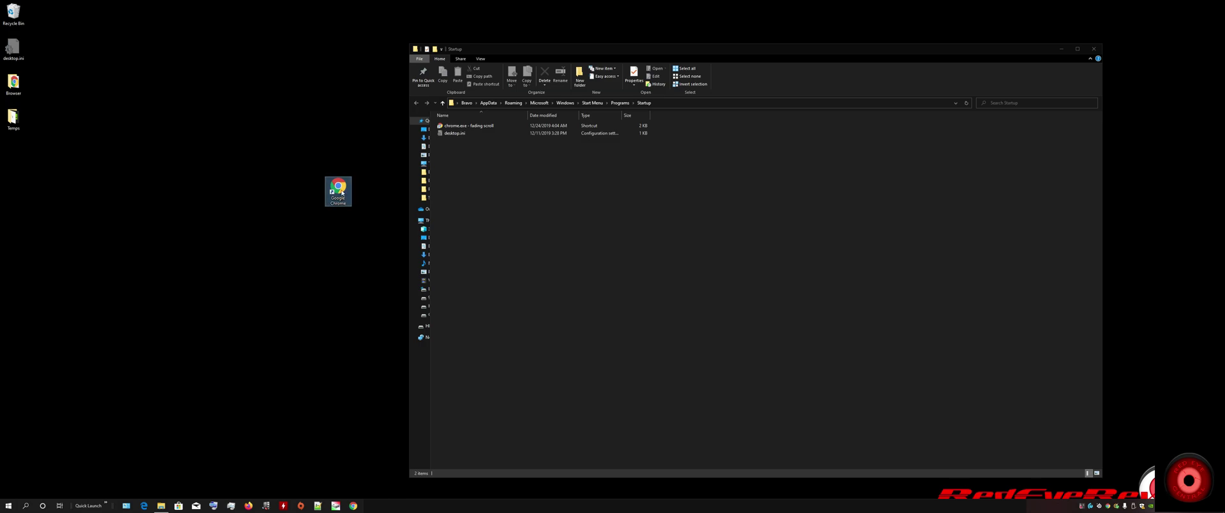
pyautogui.moveTo(336, 194); pyautogui.dragTo(573, 189)
pyautogui.click(479, 127)
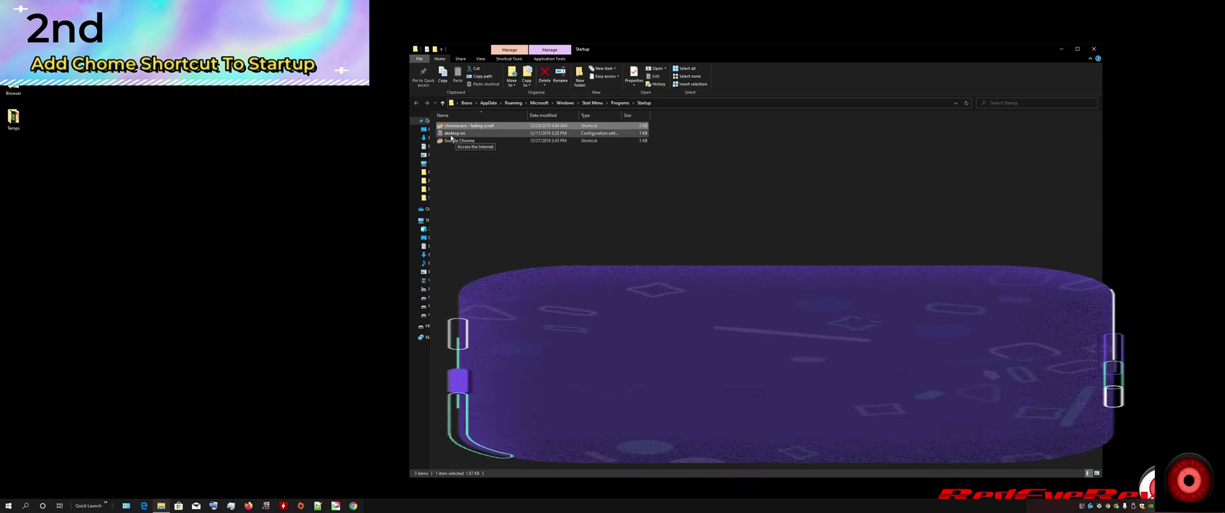
# Open the properties of the Google Chrome shortcut in the Startup folder and examine the end of its Target.
pyautogui.click(460, 141)
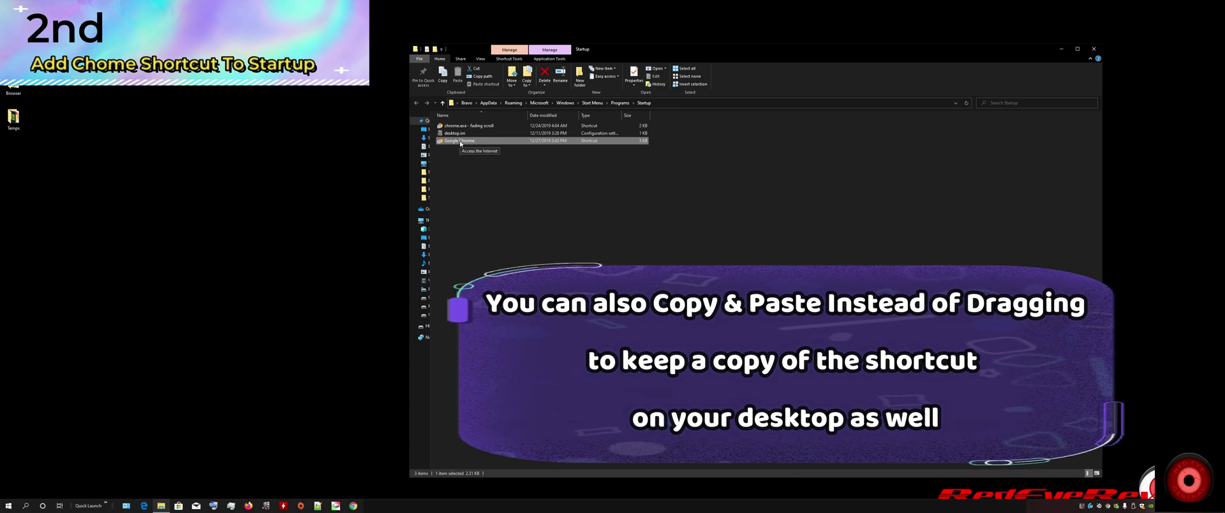
pyautogui.rightClick(488, 141)
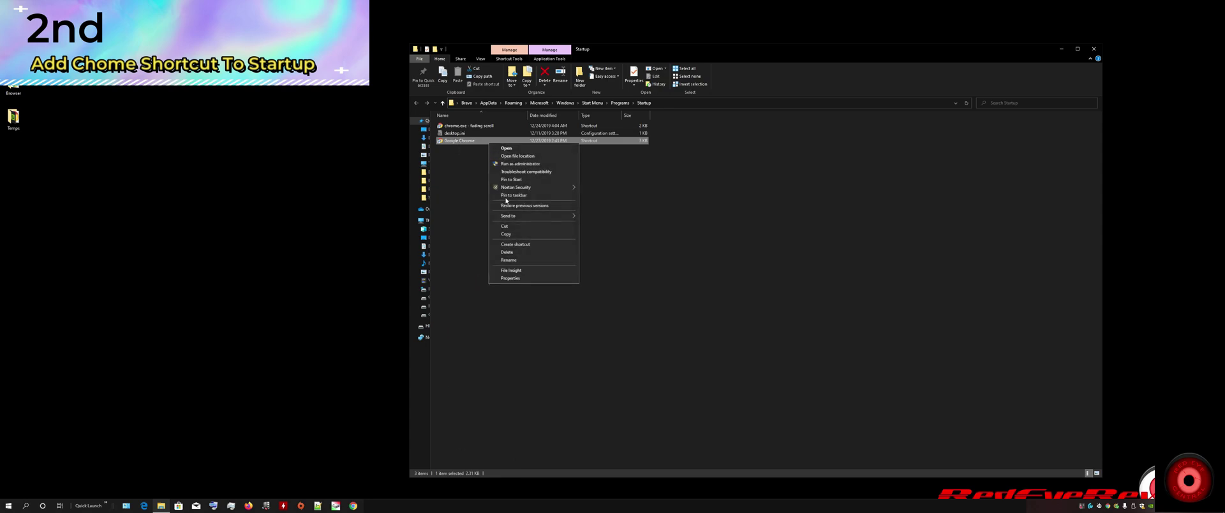
pyautogui.click(512, 278)
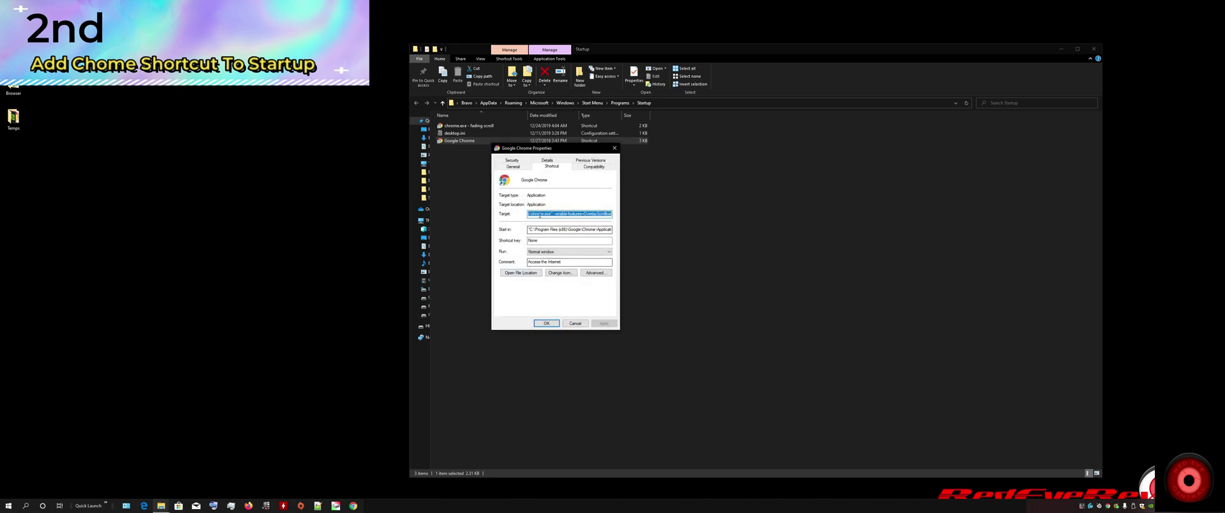
pyautogui.click(553, 214)
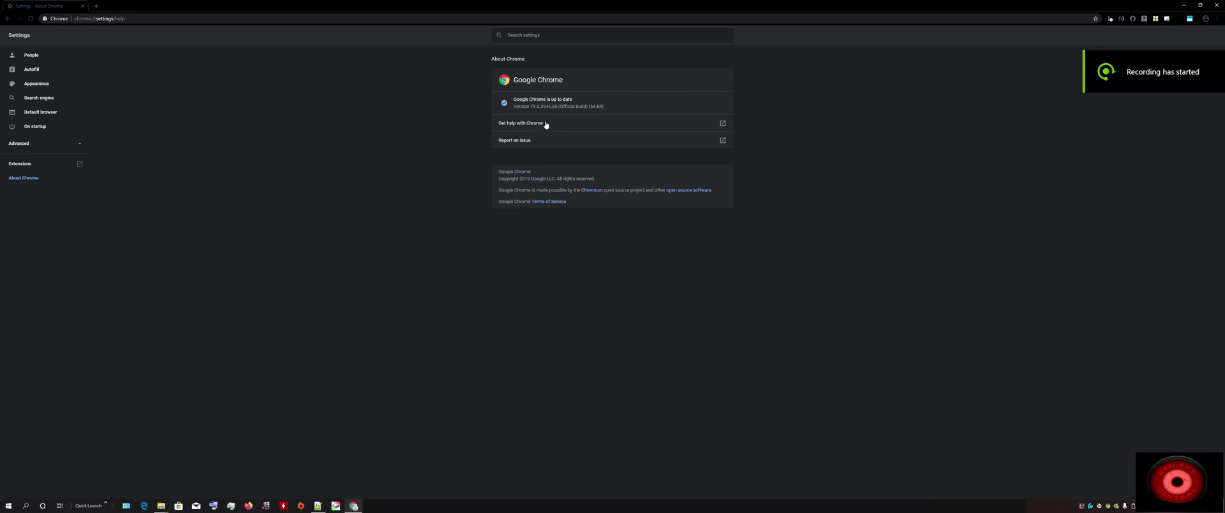
# Enable Continue running background apps when Google Chrome is closed in Chrome's advanced System settings, and close the browser window.
pyautogui.click(1217, 18)
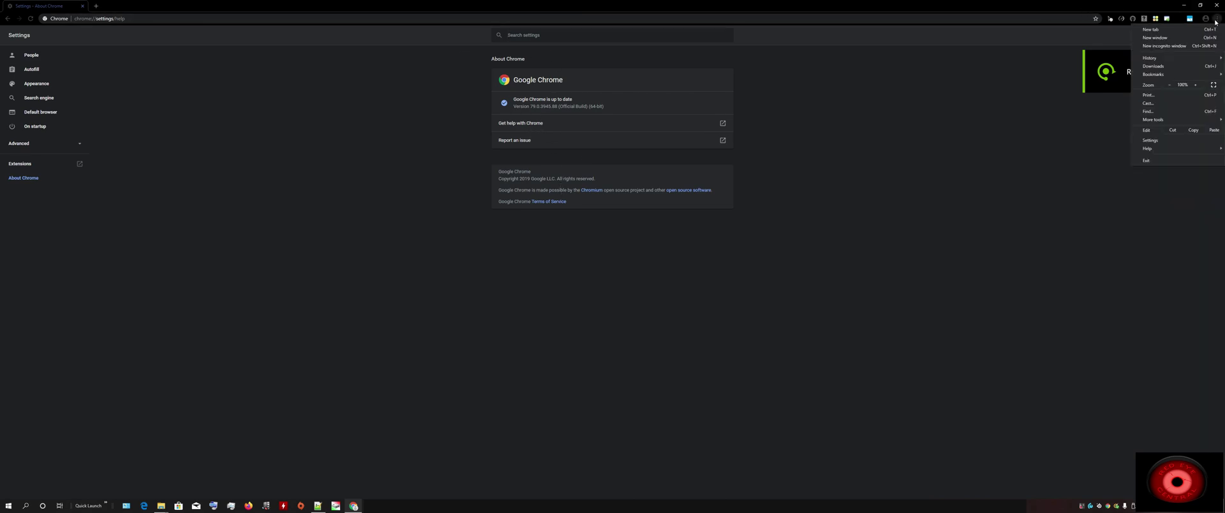
pyautogui.click(1185, 143)
pyautogui.scroll(-2, 924, 191)
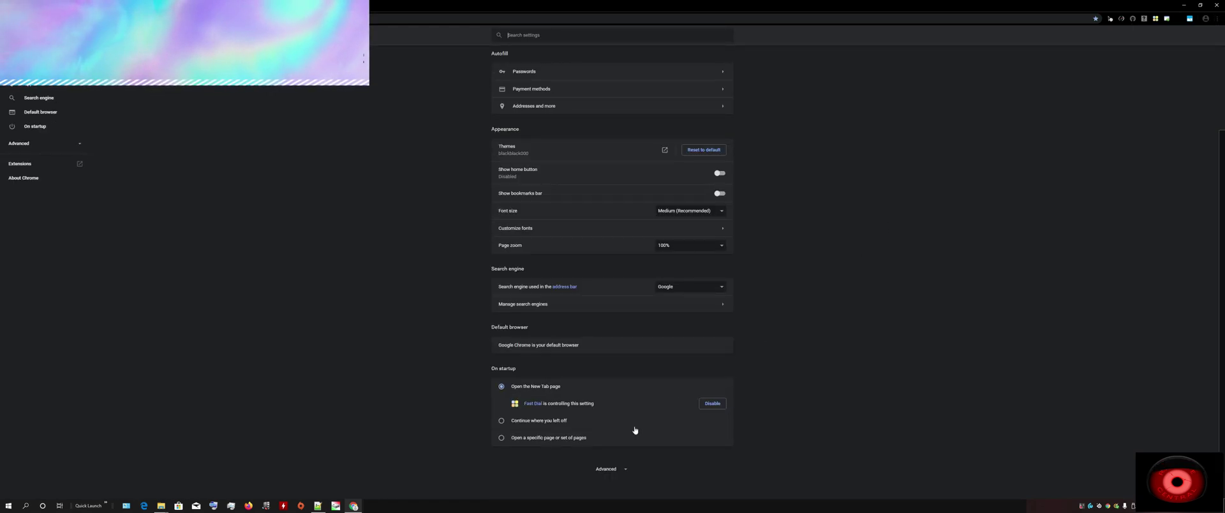
pyautogui.click(605, 470)
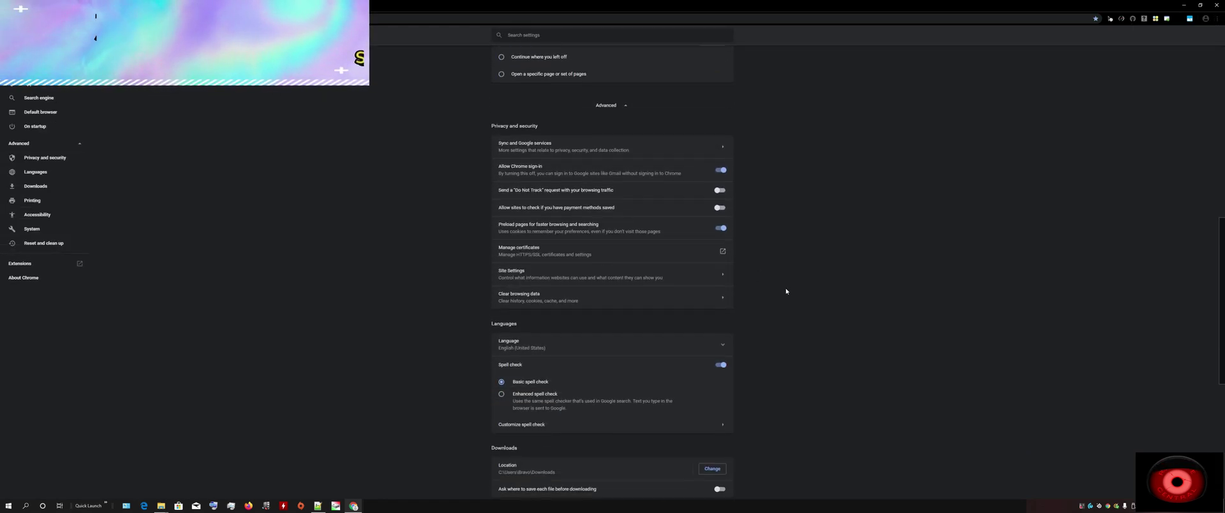
pyautogui.scroll(-4, 797, 253)
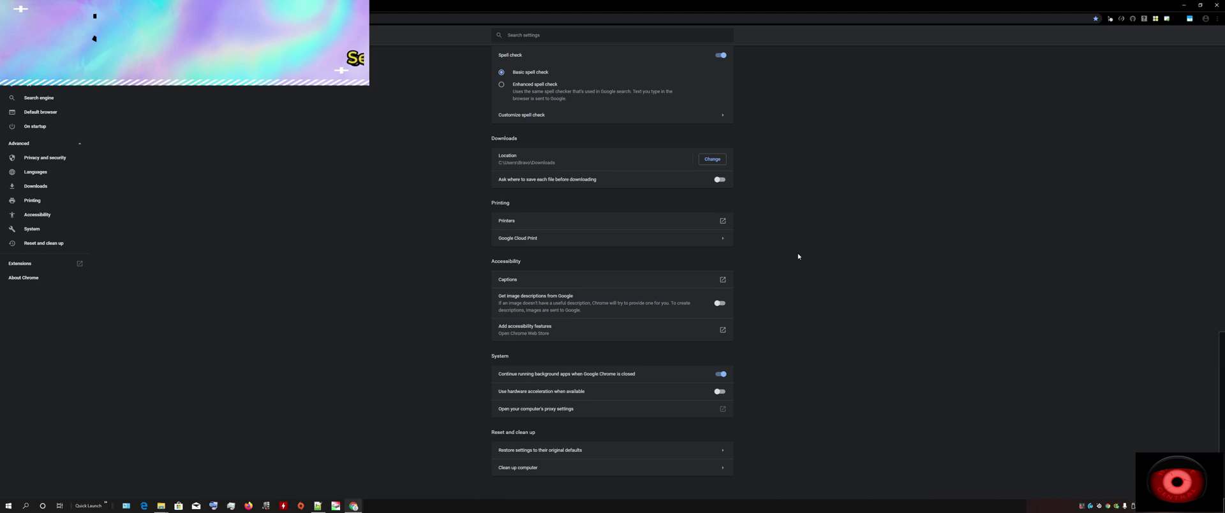
pyautogui.tripleClick(530, 377)
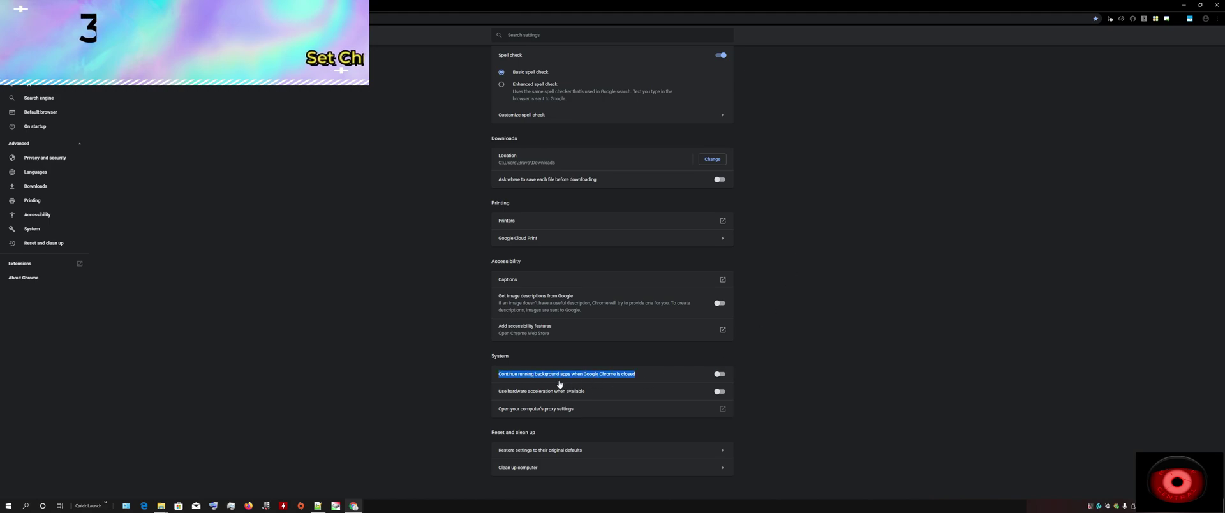
pyautogui.click(719, 375)
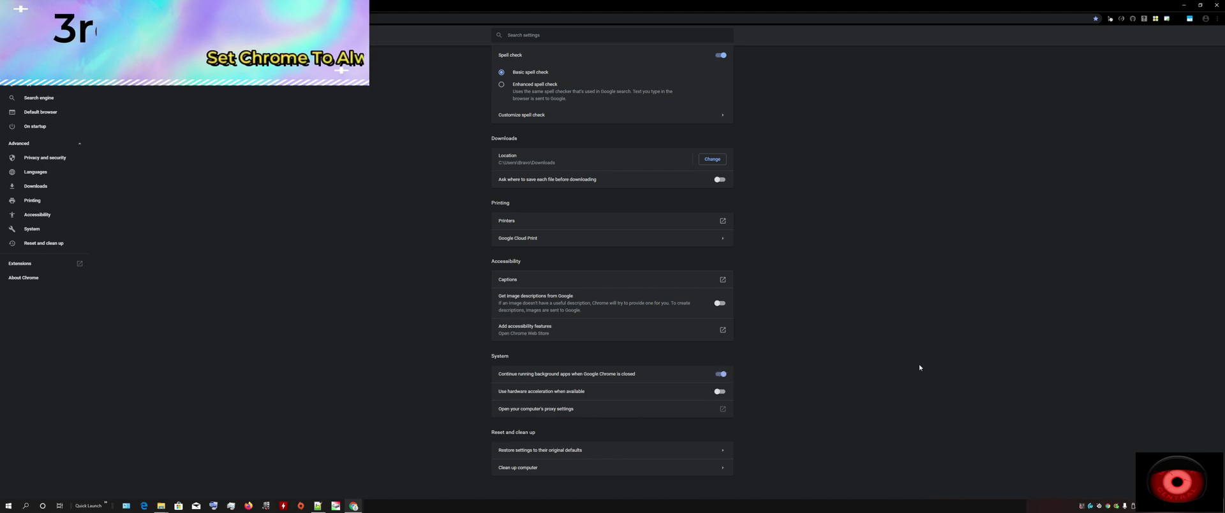
pyautogui.click(1213, 5)
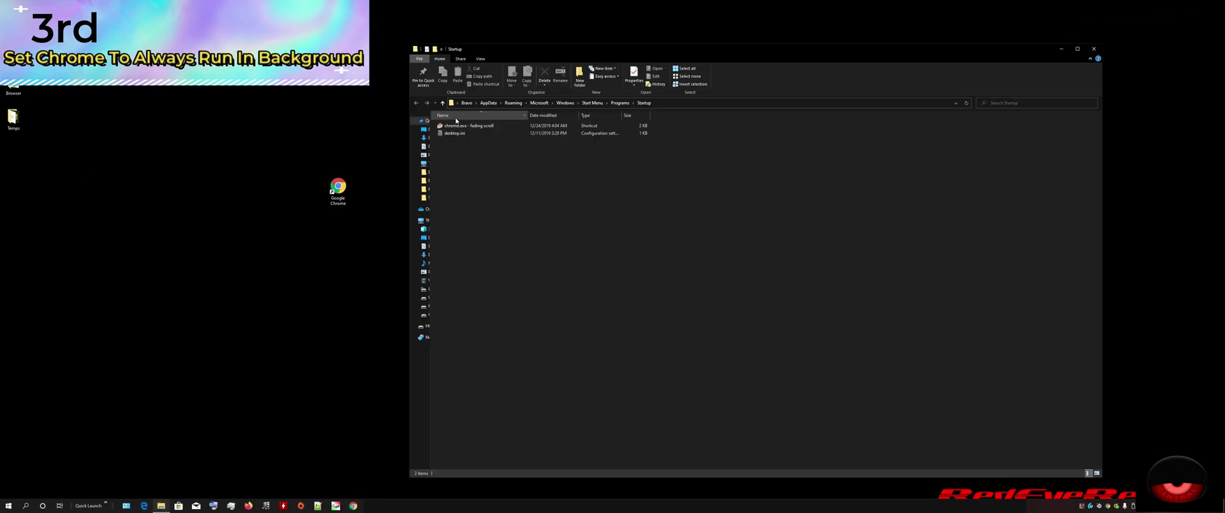
# Check the background apps option in Chrome's advanced System settings again and close the settings window.
pyautogui.click(348, 195)
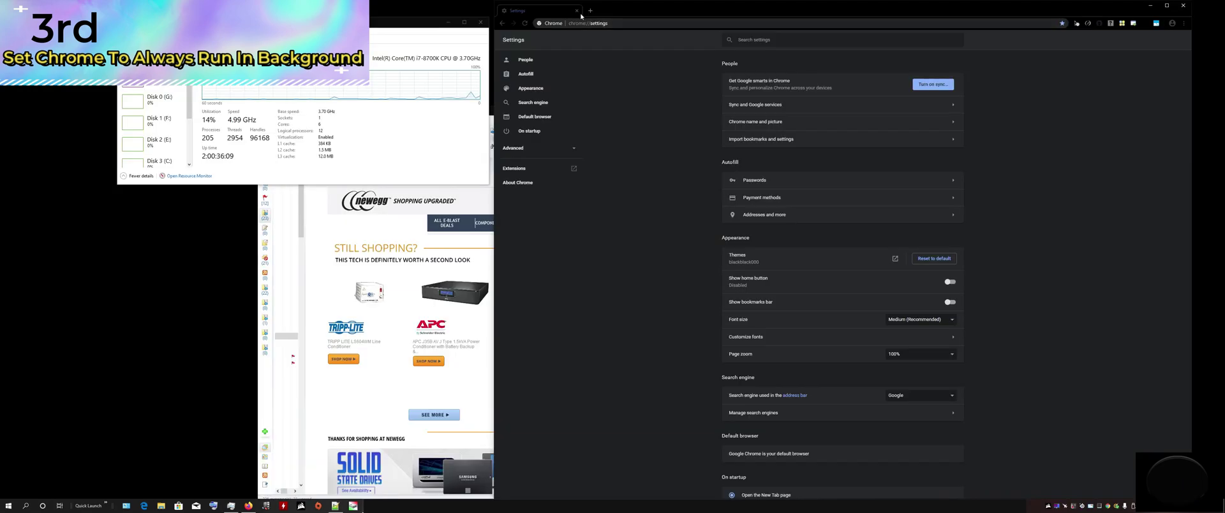
pyautogui.scroll(-5, 899, 315)
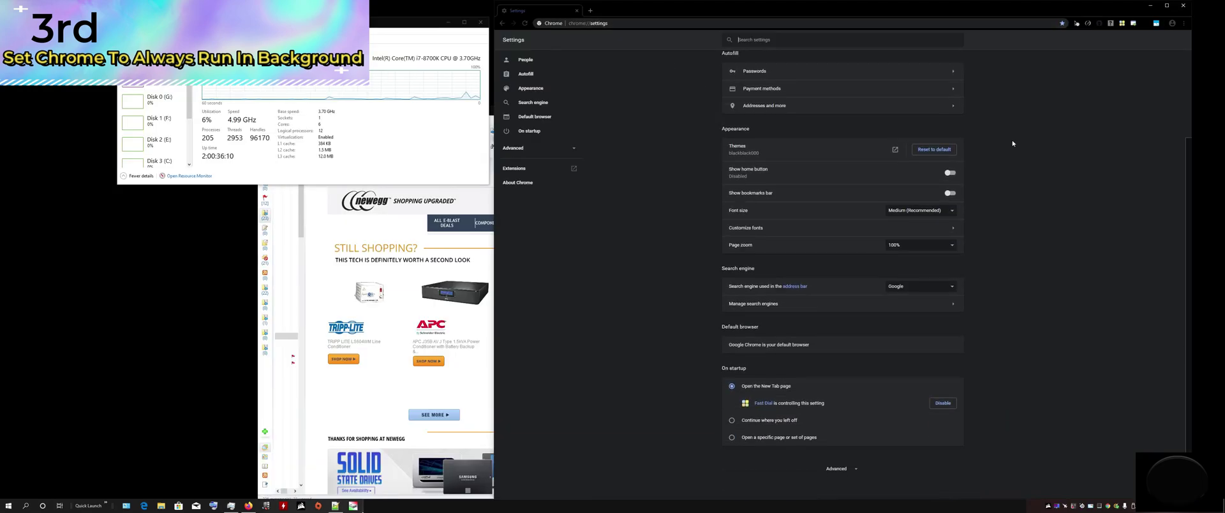
pyautogui.click(836, 468)
pyautogui.scroll(-5, 1016, 272)
pyautogui.scroll(-1, 1008, 292)
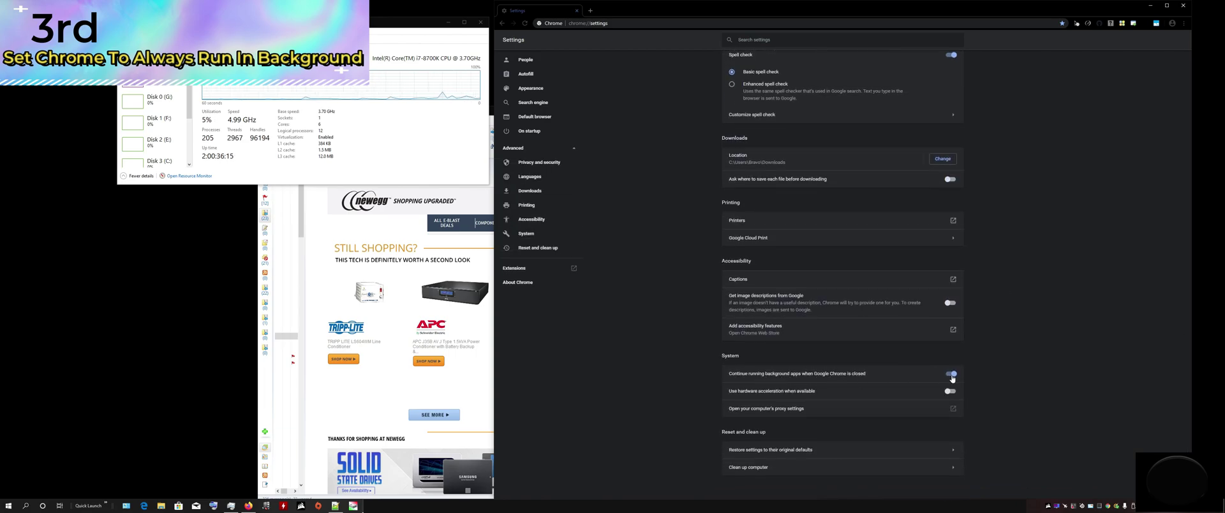
pyautogui.click(1183, 5)
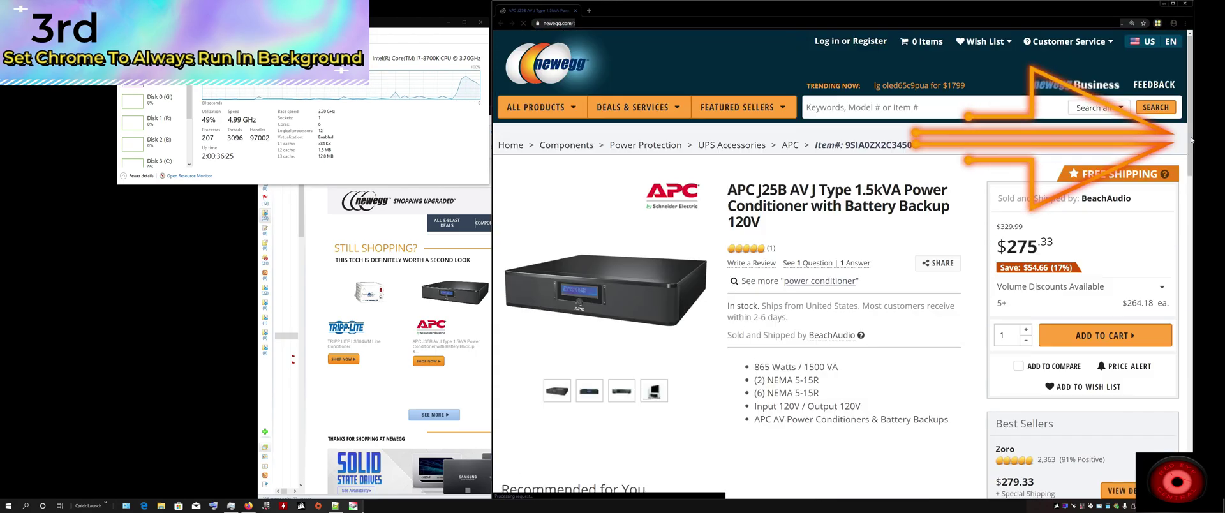
# Examine the scrollbar on Newegg's APC J25B power conditioner page at different zoom levels, dismissing the developer mode extensions notice.
pyautogui.scroll(-5, 1190, 146)
pyautogui.click(1157, 36)
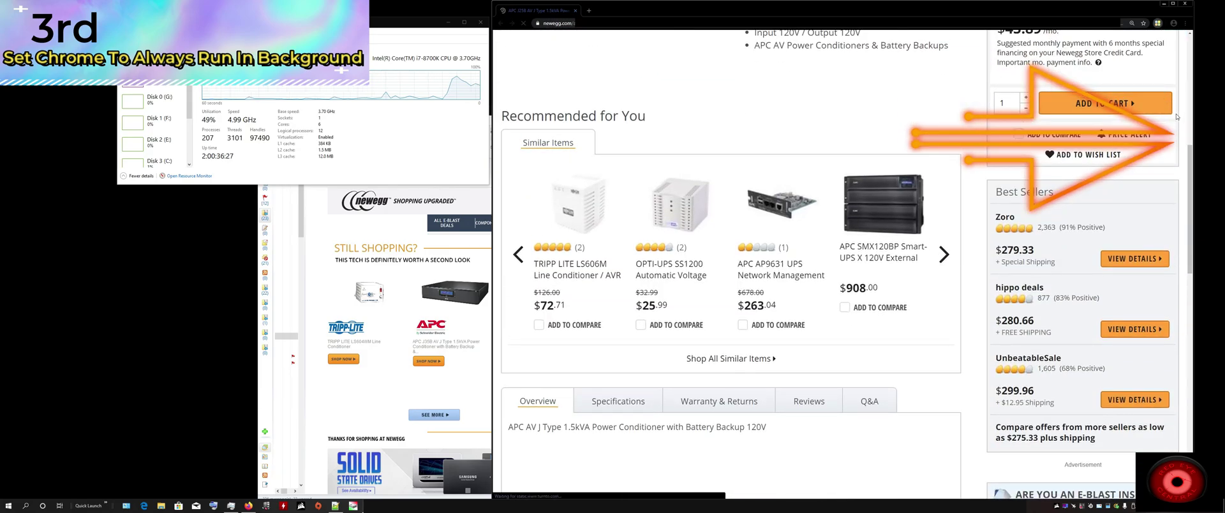
pyautogui.scroll(10, 1174, 123)
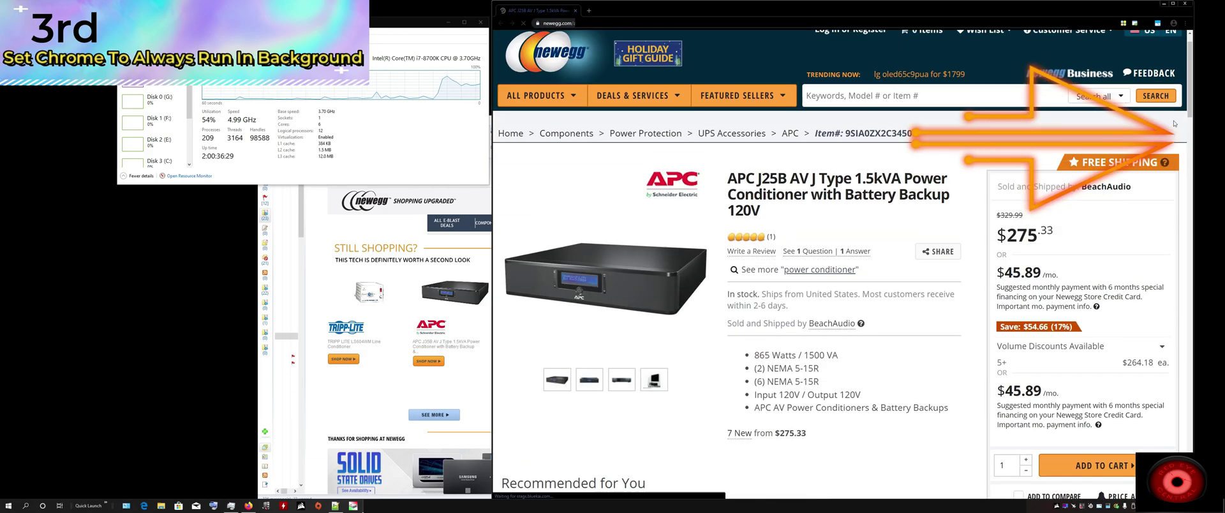
pyautogui.scroll(-5, 1171, 126)
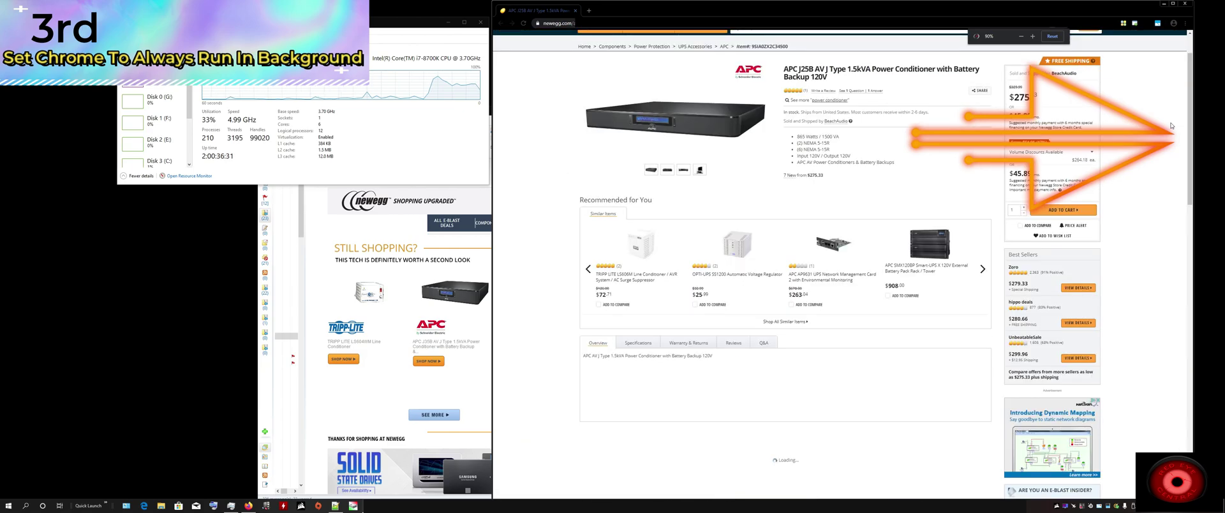
pyautogui.scroll(3, 1171, 128)
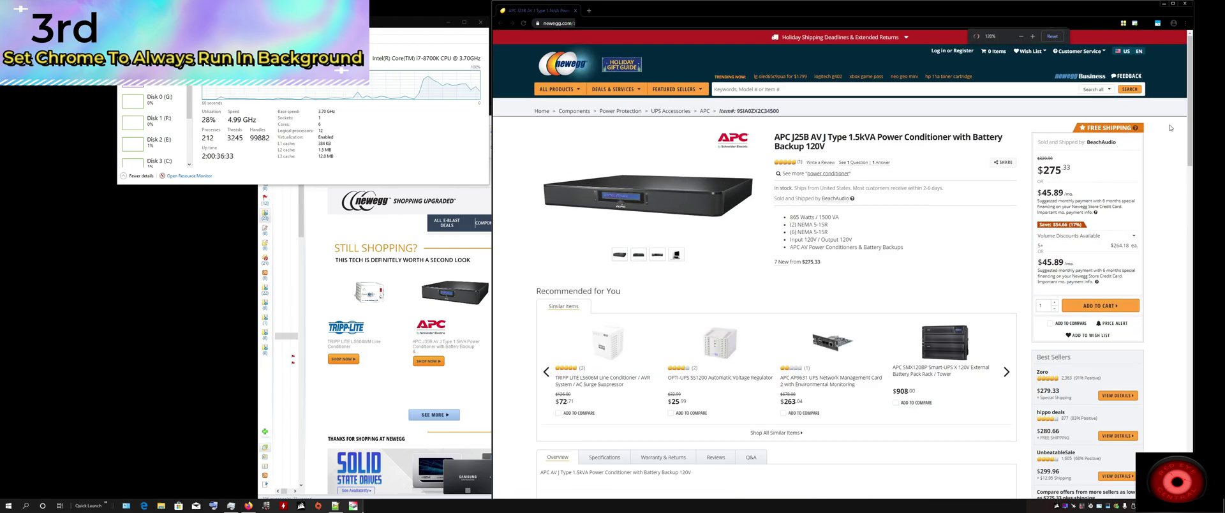
pyautogui.scroll(-4, 1171, 127)
pyautogui.scroll(4, 1171, 127)
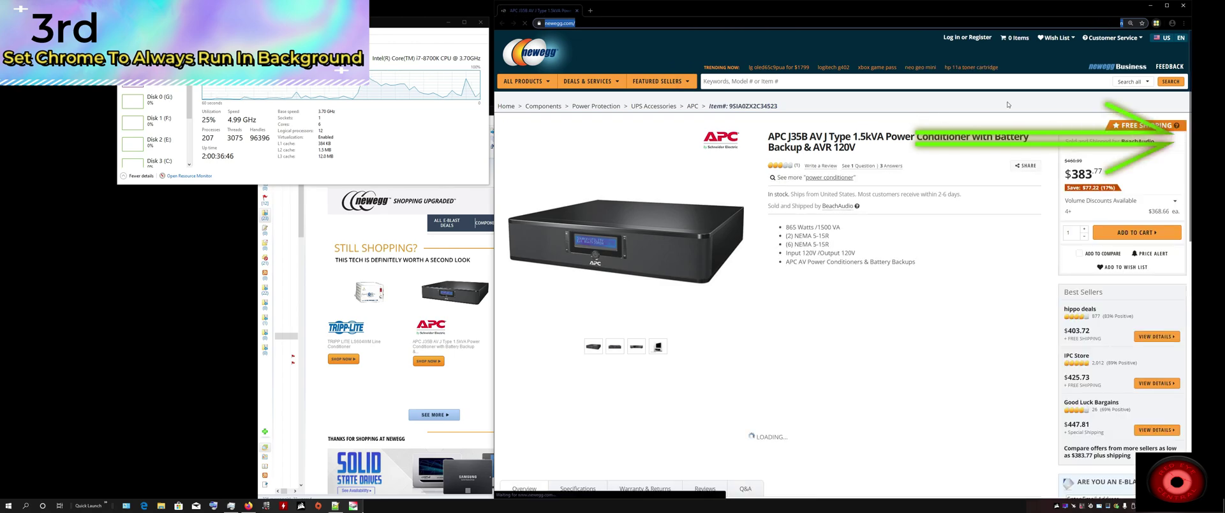
# Examine the scrollbar on Newegg's APC J35B power conditioner page at different zoom levels, dismissing the developer mode extensions notice.
pyautogui.scroll(-2, 1021, 96)
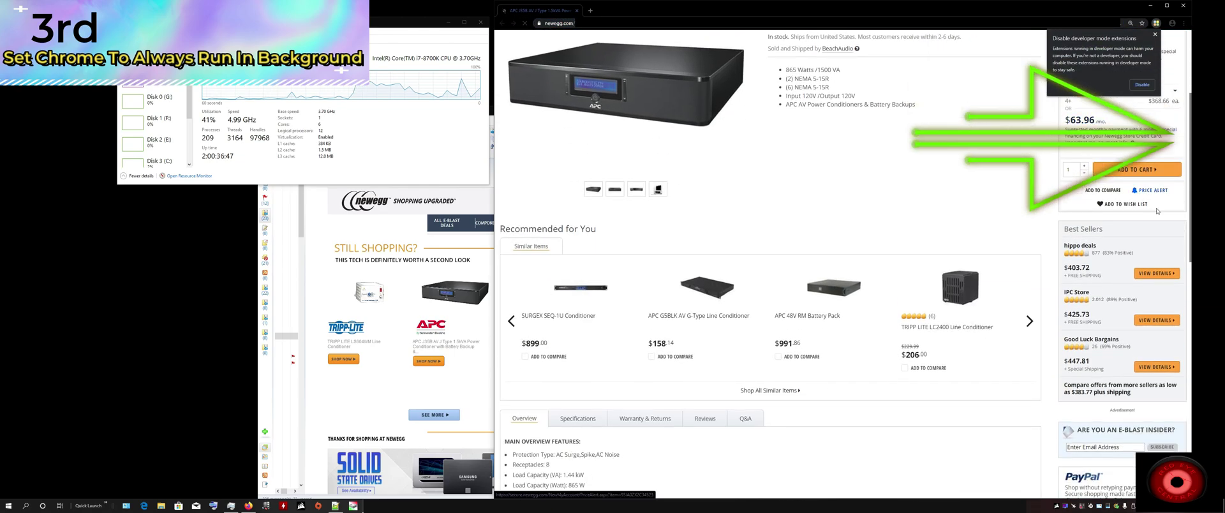
pyautogui.click(1155, 34)
pyautogui.scroll(-3, 1084, 159)
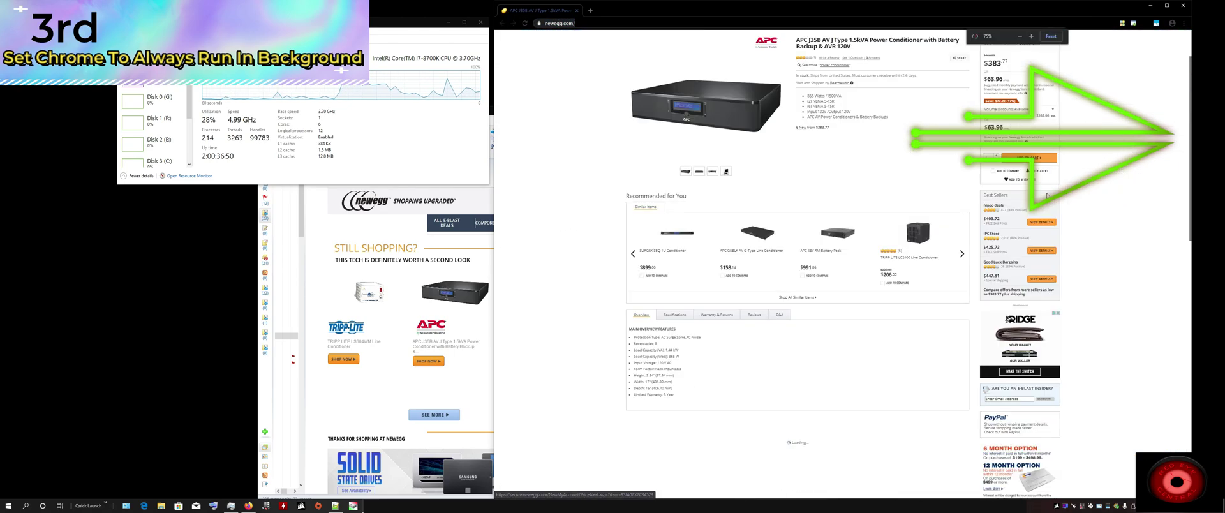
pyautogui.scroll(2, 1046, 196)
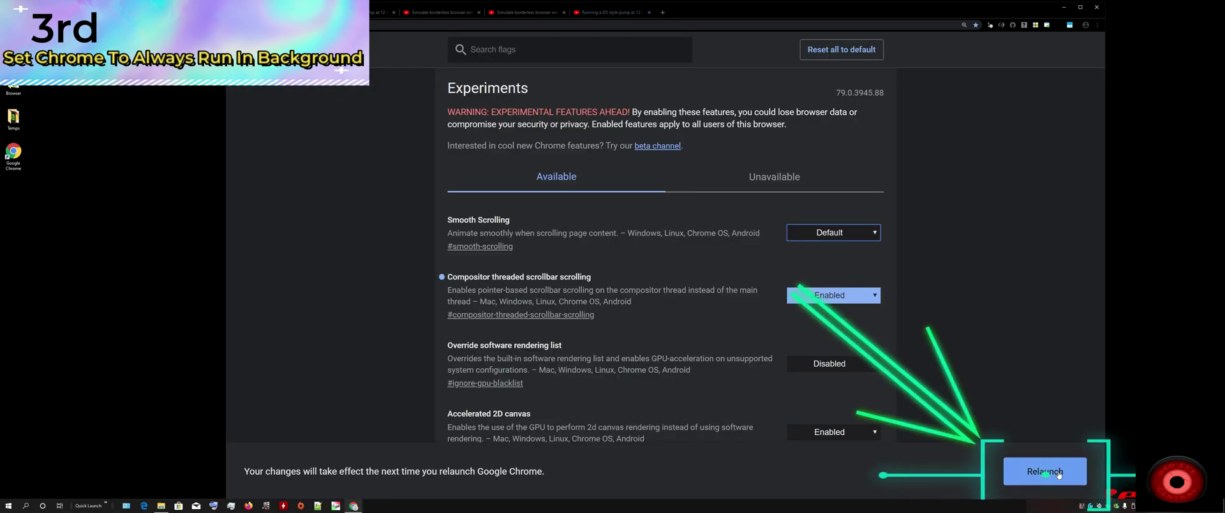
# Relaunch Chrome to apply the changed flags and check the scrollbar on the YouTube page for the D5 style pump video.
pyautogui.click(1045, 470)
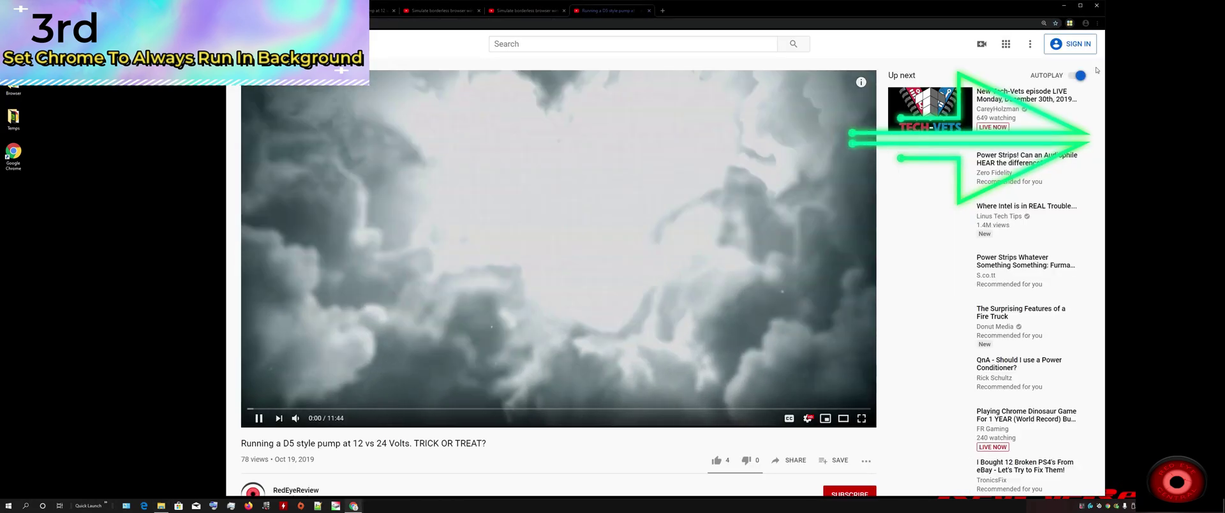
pyautogui.scroll(-3, 1095, 72)
pyautogui.scroll(3, 1095, 72)
pyautogui.scroll(1, 1097, 67)
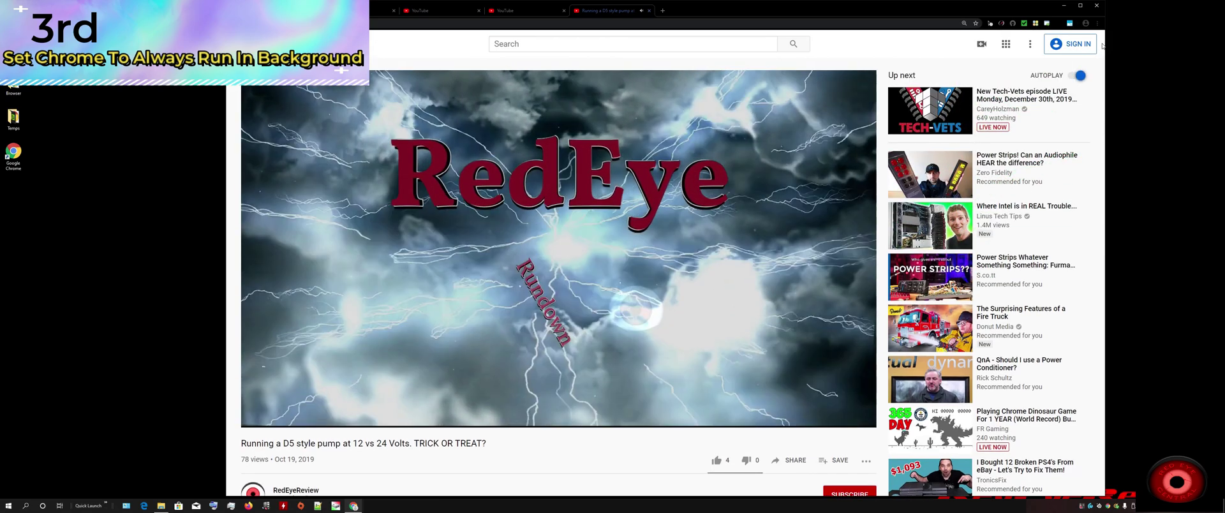
pyautogui.scroll(-2, 1103, 47)
pyautogui.scroll(2, 1104, 46)
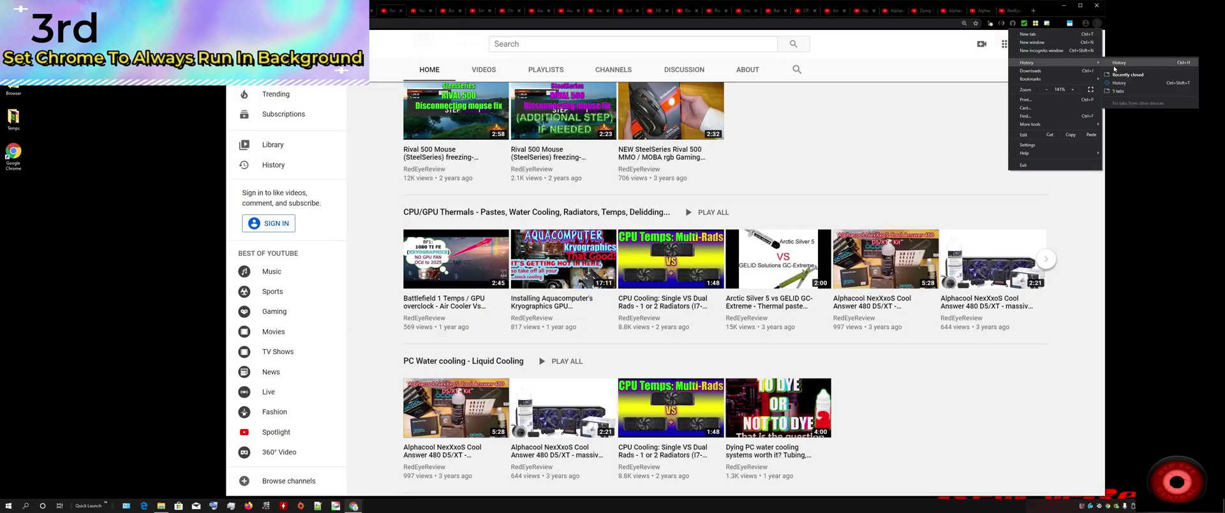
# Open the Alphacool NexXxoS Cool Answer 480 D5/XT closeups video from Chrome's browsing history and check its page scrollbar.
pyautogui.click(1117, 64)
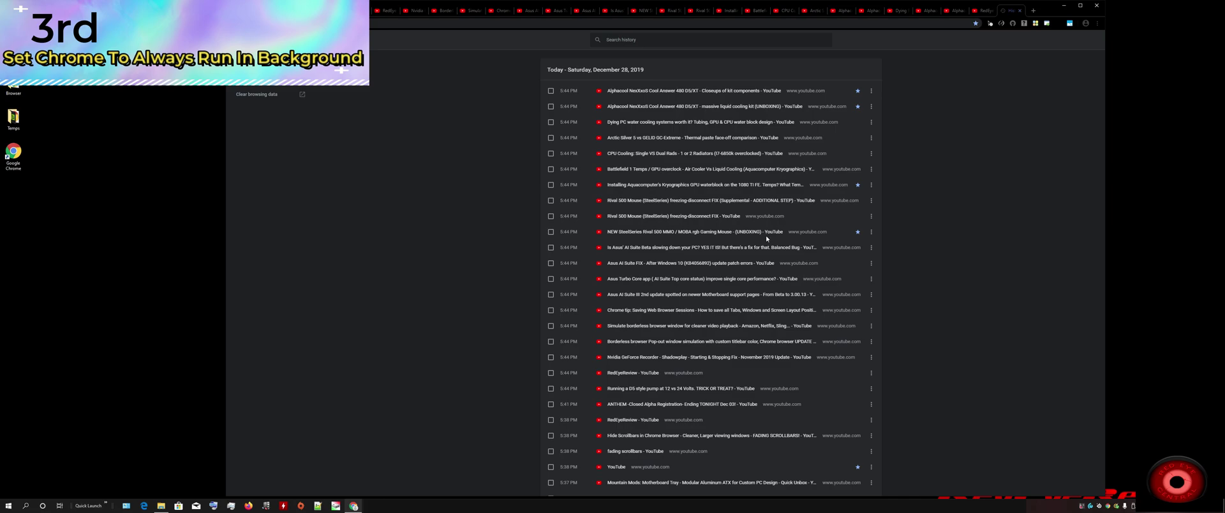
pyautogui.click(708, 91)
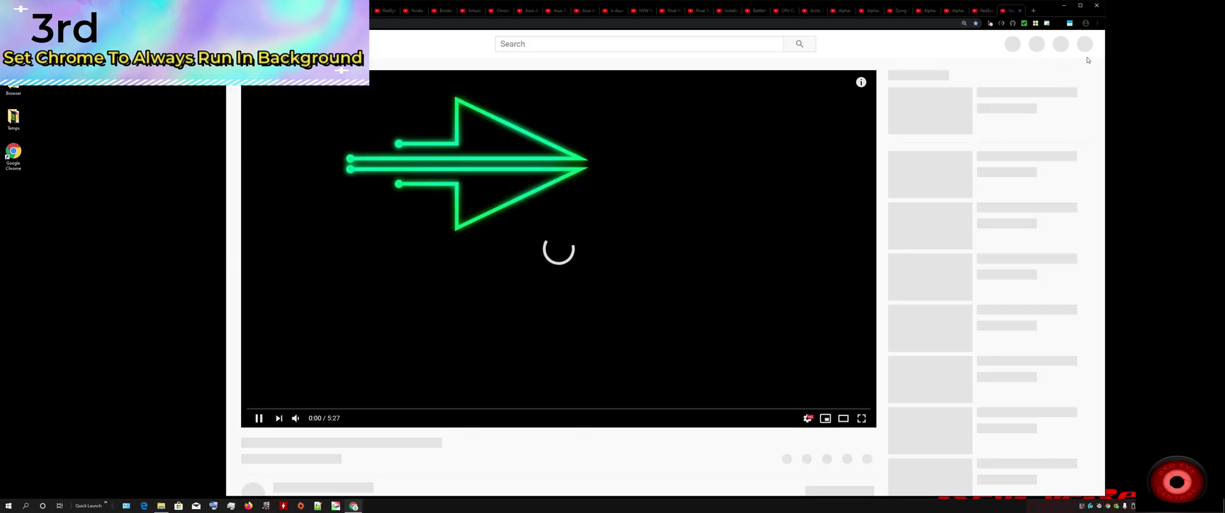
pyautogui.scroll(-1, 1100, 51)
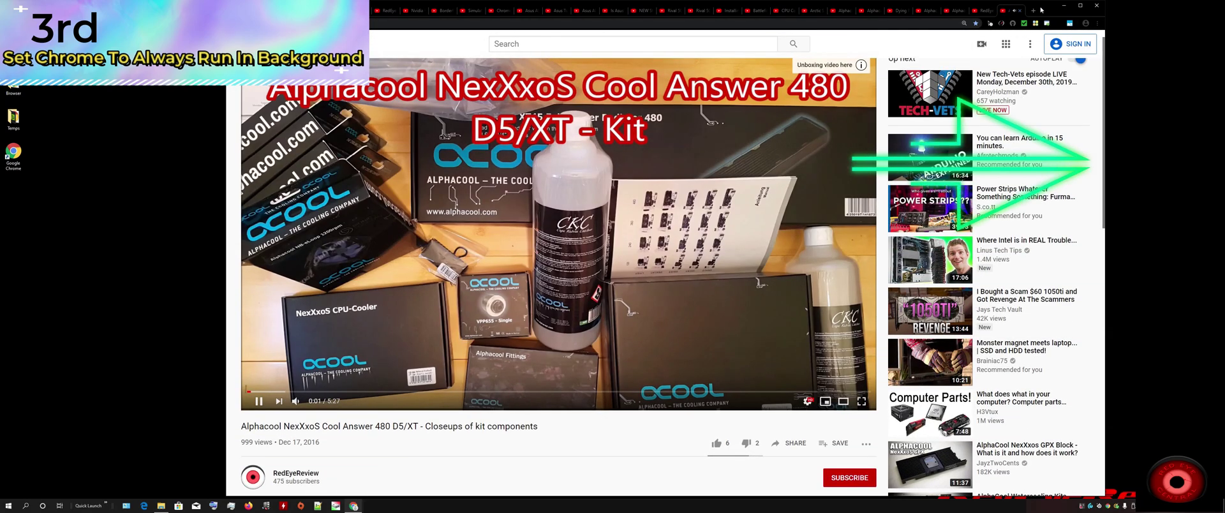
# Return to the browsing history and open the Alphacool NexXxoS Cool Answer 480 D5/XT closeups video in a new tab.
pyautogui.hotkey('alt', 'Left')
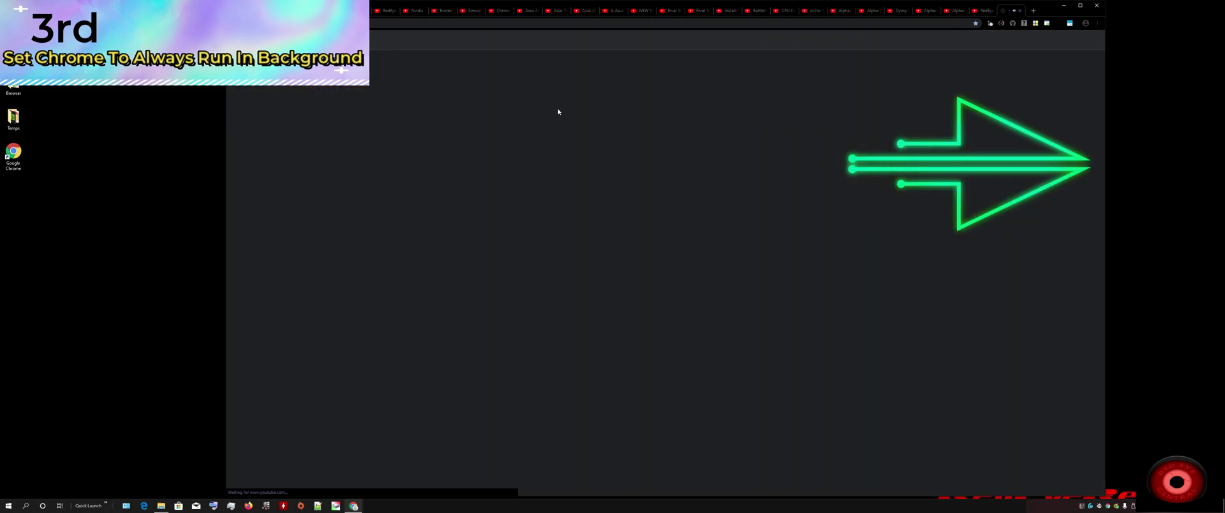
pyautogui.middleClick(662, 91)
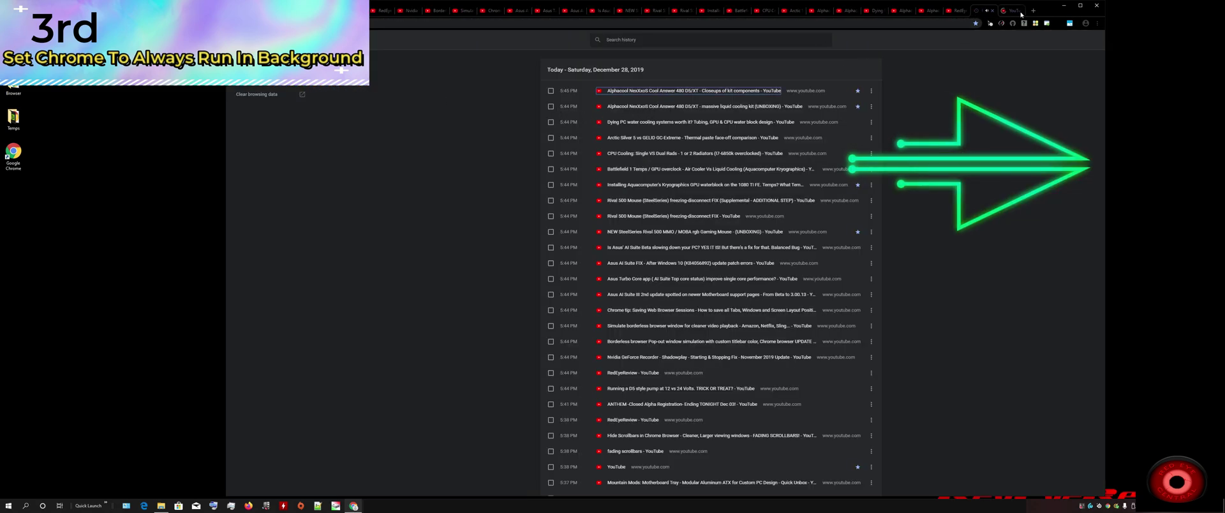
pyautogui.click(1020, 14)
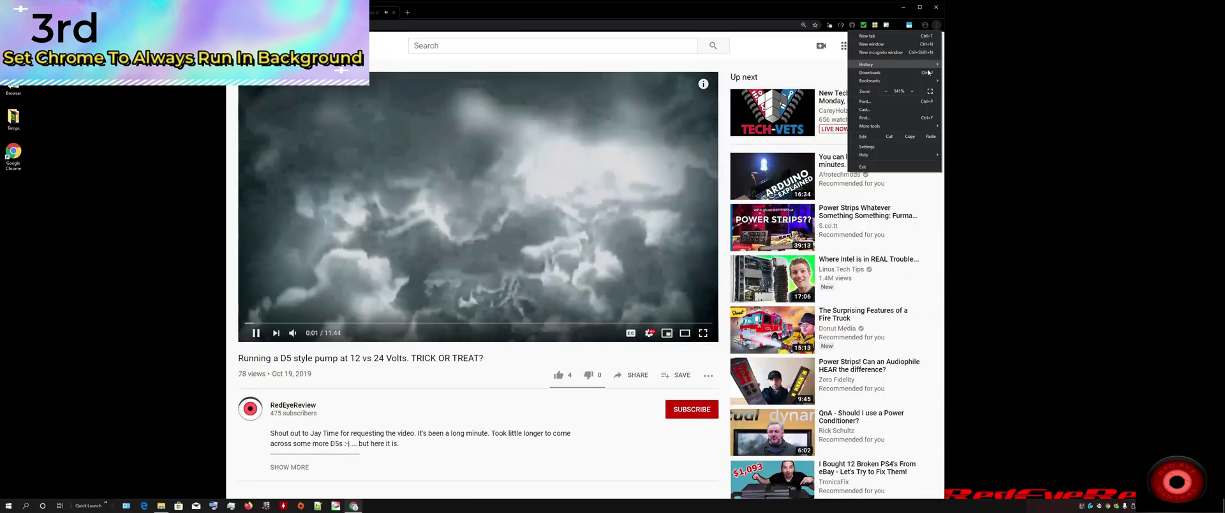
# Reopen the recently closed "Simulate borderless browser window for cleaner video playback" page and pause its video.
pyautogui.moveTo(928, 64)
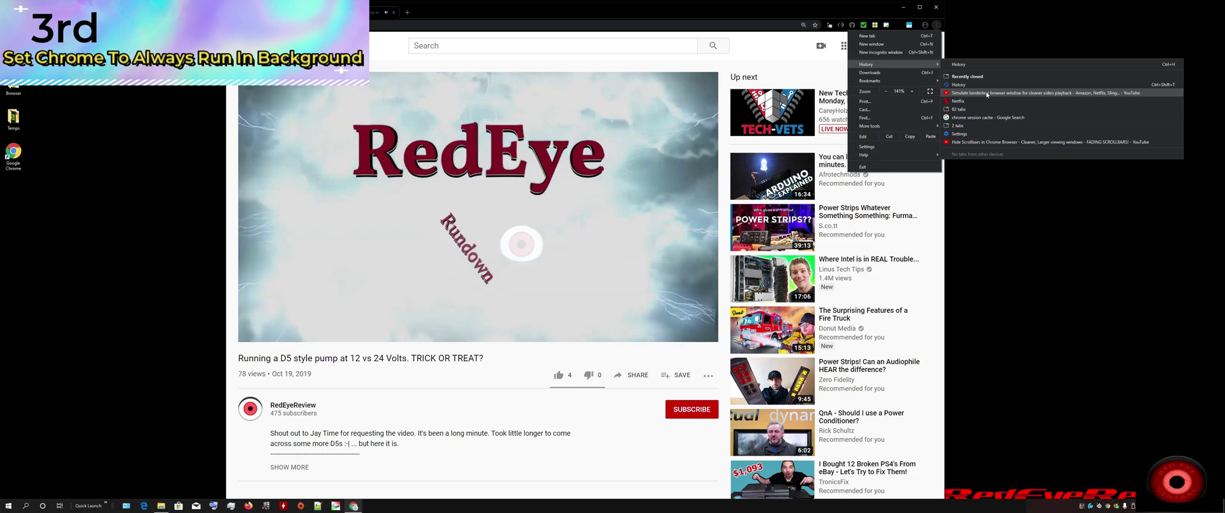
pyautogui.click(986, 93)
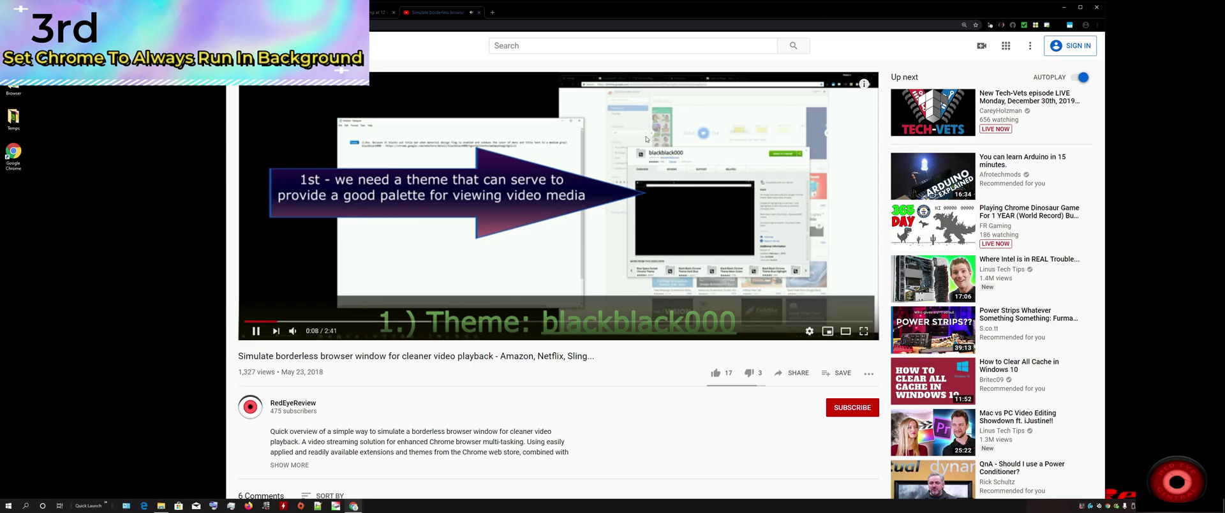
pyautogui.press('space')
# View the list of recently closed pages, dismiss it and select the borderless browser window video's page address.
pyautogui.click(1096, 26)
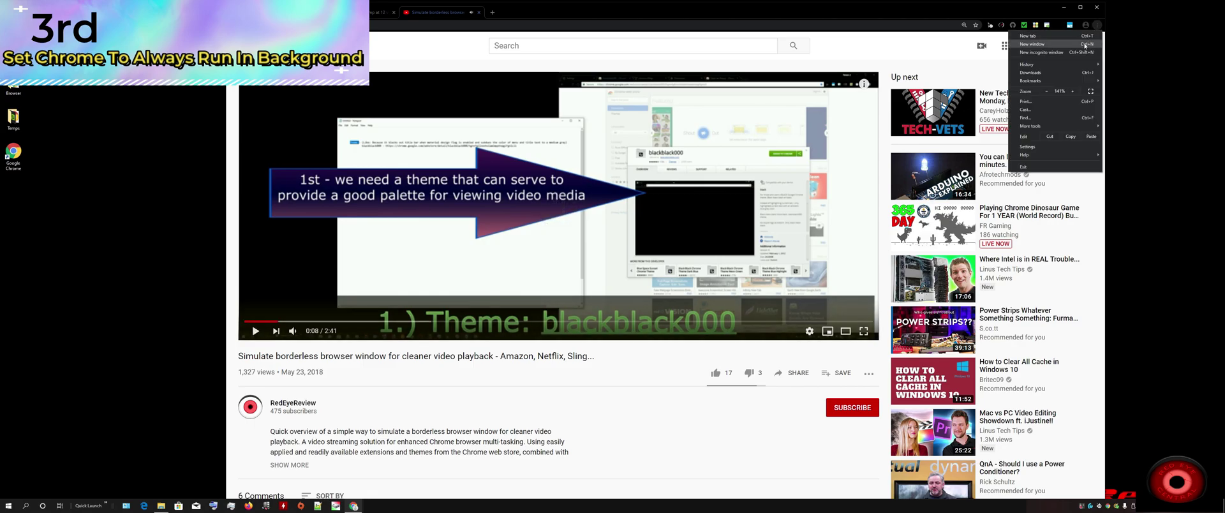
pyautogui.moveTo(1083, 63)
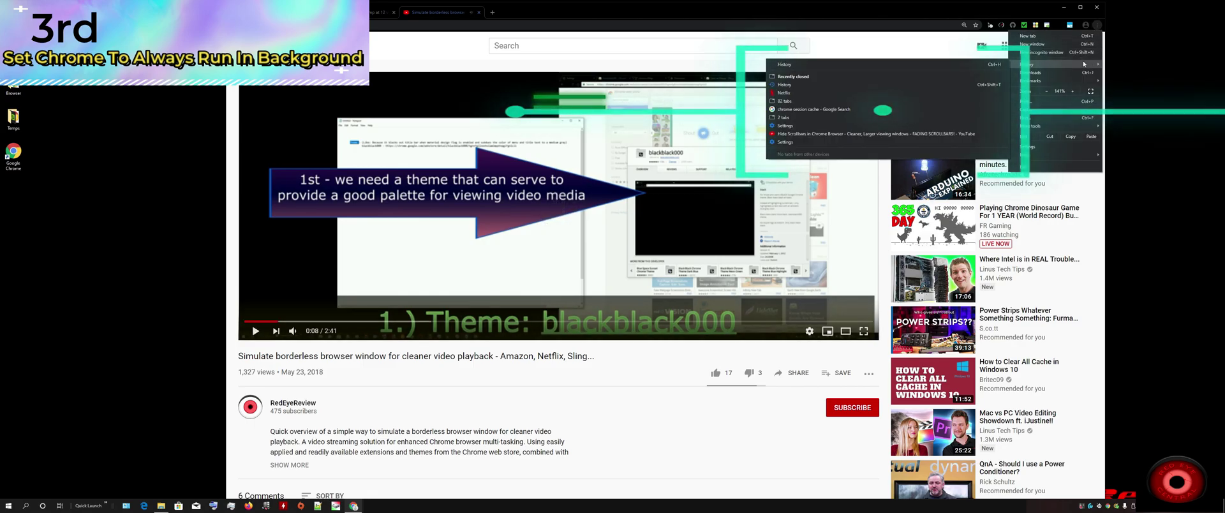
pyautogui.press('Escape')
pyautogui.press('Escape')
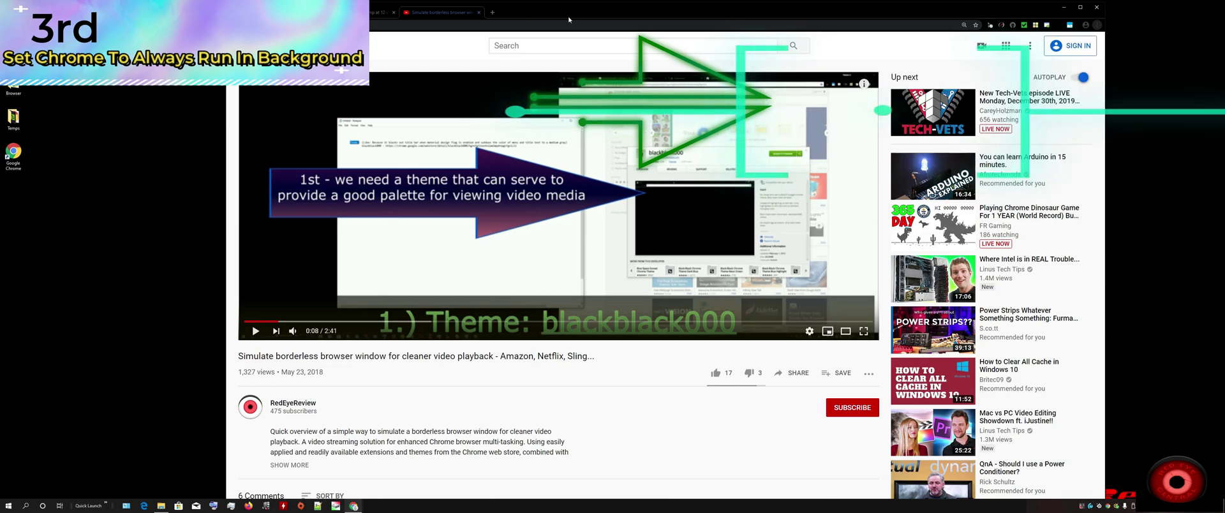
pyautogui.hotkey('ctrl', 'l')
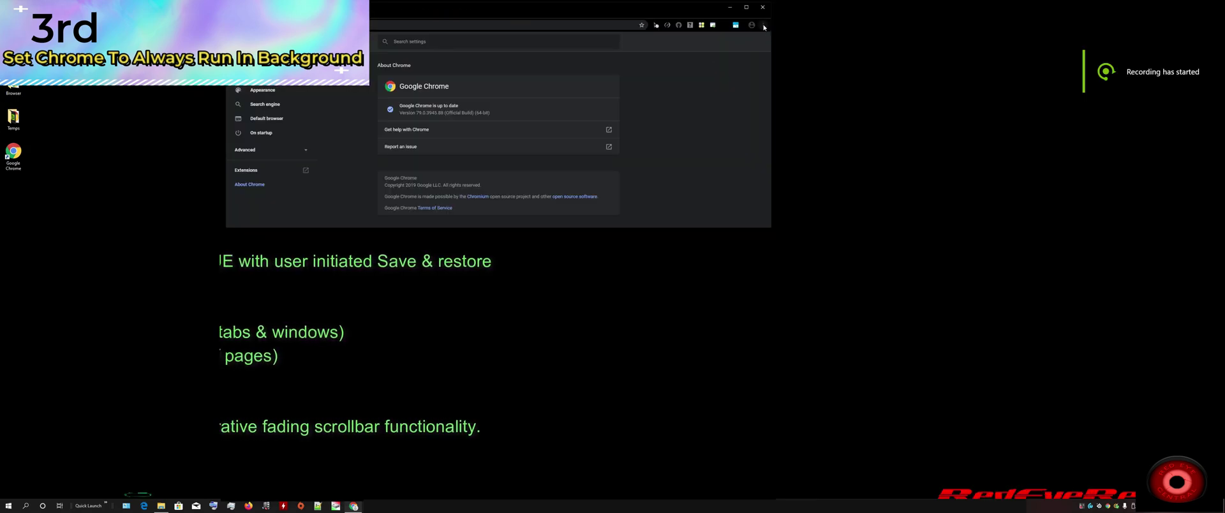
# Reopen the recently closed "CPU Cooling: Single VS Dual Rads" video and widen the window to check its page scrollbar.
pyautogui.click(763, 26)
pyautogui.moveTo(744, 67)
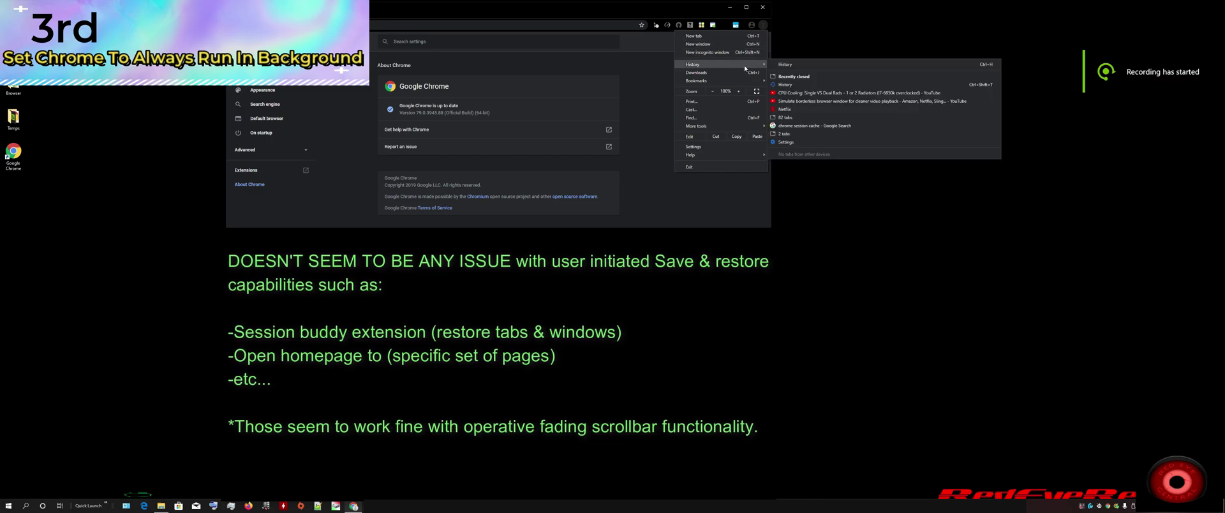
pyautogui.click(807, 93)
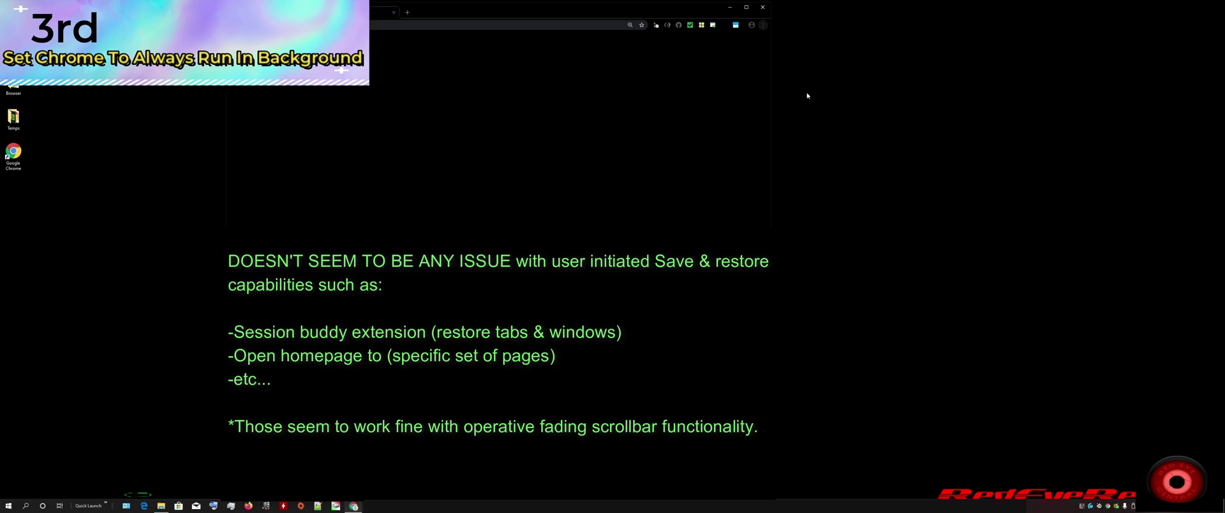
pyautogui.scroll(-1, 765, 105)
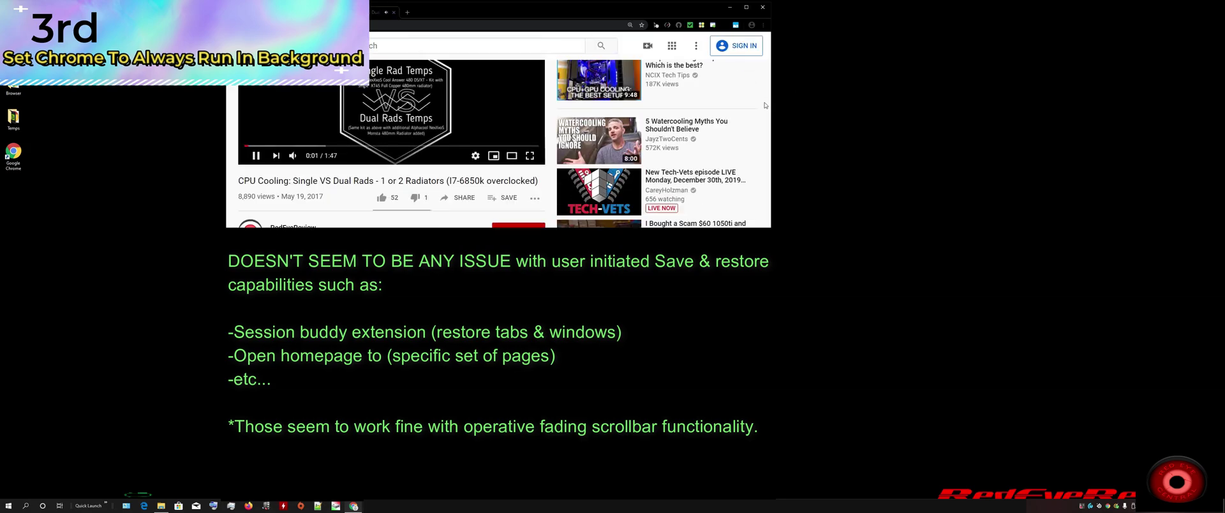
pyautogui.moveTo(773, 96); pyautogui.dragTo(943, 90)
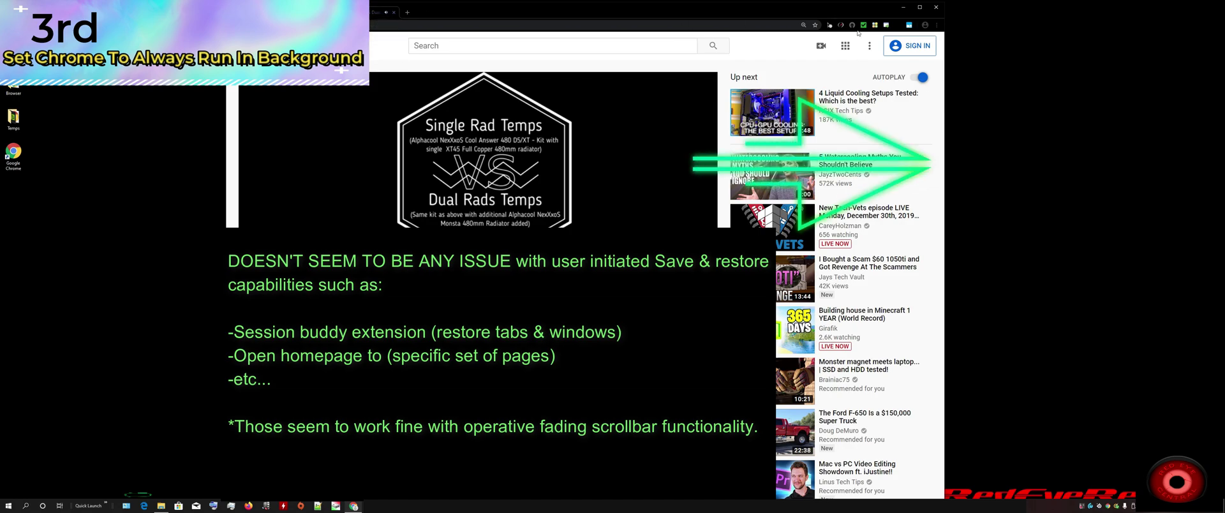
# Open the RedEyeReview YouTube channel page and check its scrollbar.
pyautogui.click(936, 25)
pyautogui.click(937, 25)
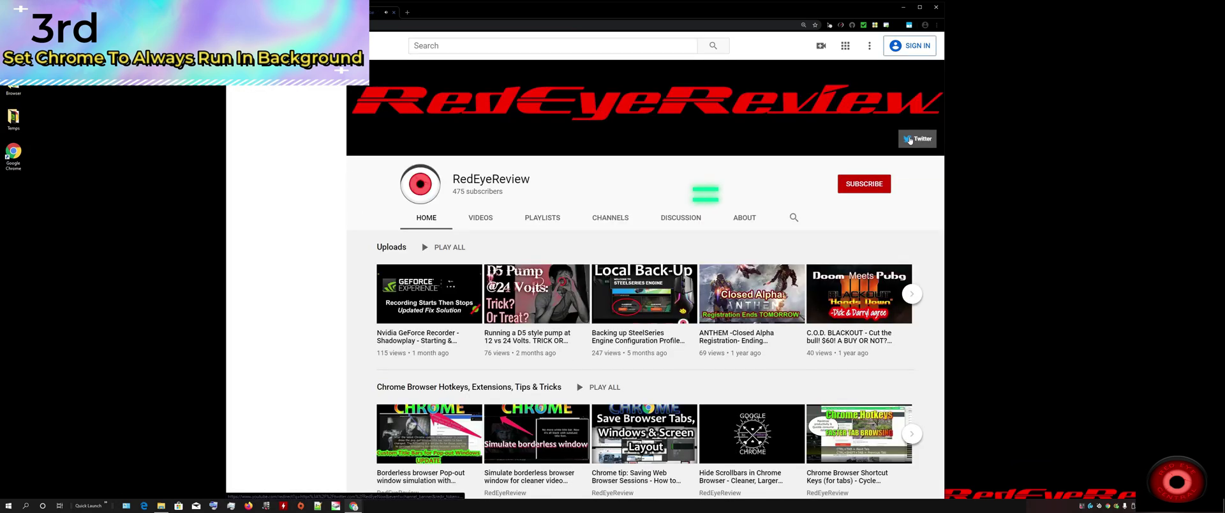
pyautogui.click(287, 330)
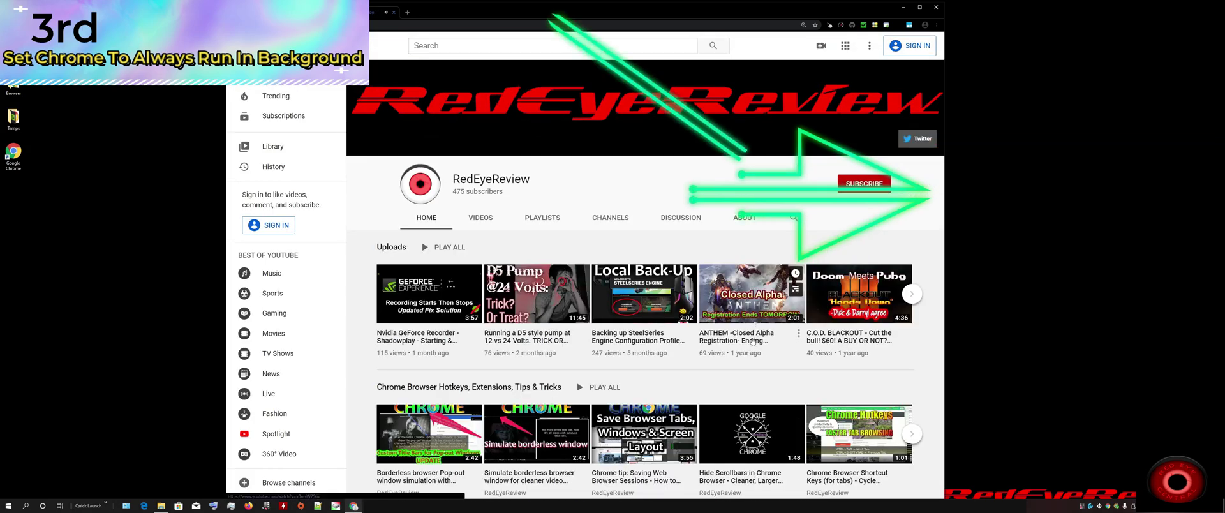
pyautogui.hotkey('alt', 'Left')
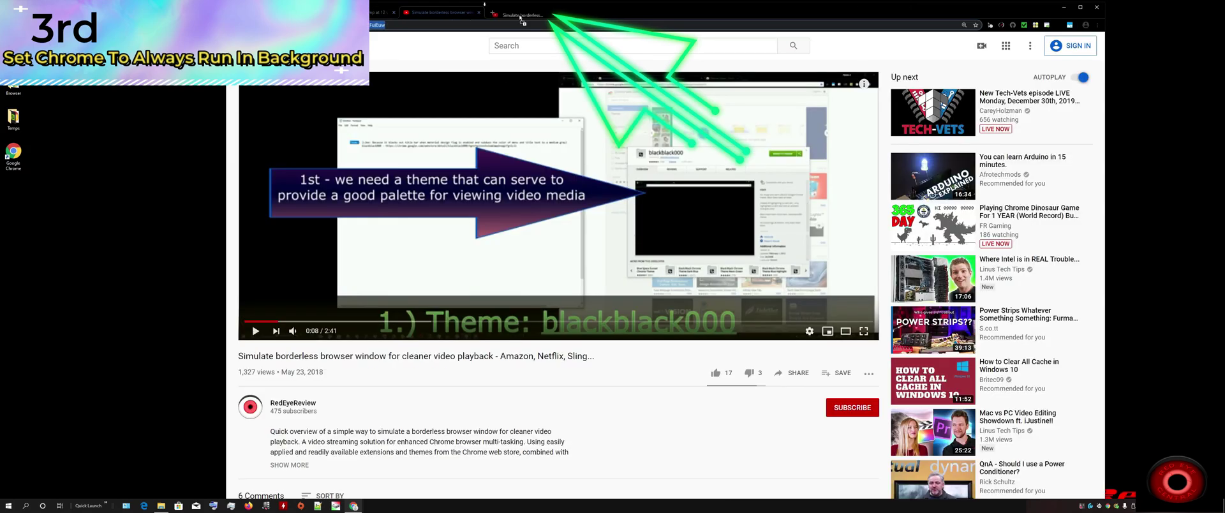
# Open the borderless browser window video's address in a new tab and check its page scrollbar.
pyautogui.moveTo(521, 17); pyautogui.dragTo(521, 16)
pyautogui.moveTo(1099, 61)
pyautogui.mouseDown()
pyautogui.moveTo(1108, 163)
pyautogui.moveTo(1104, 72)
pyautogui.mouseUp()
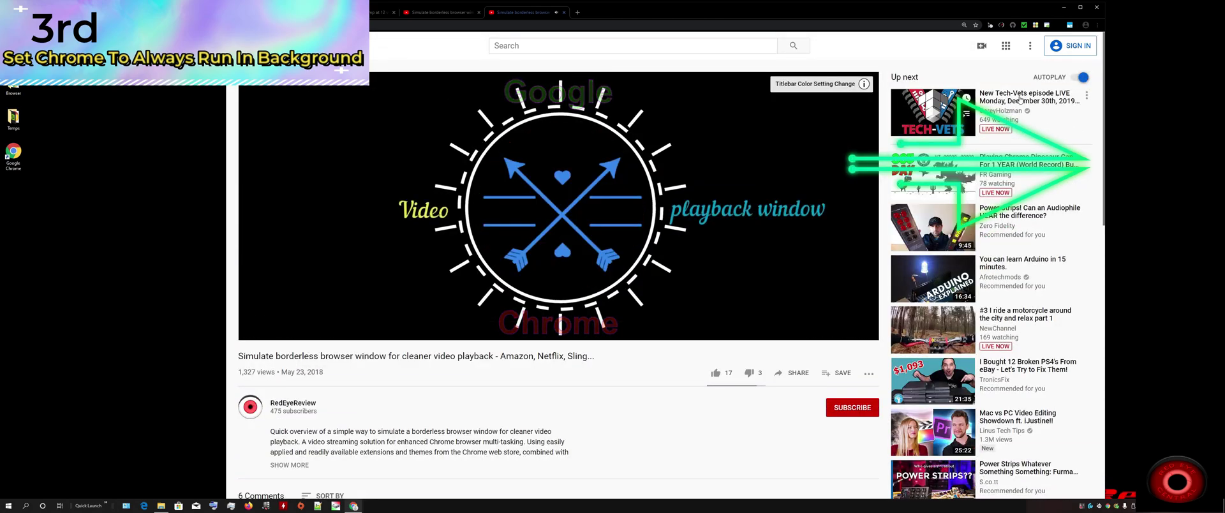
pyautogui.scroll(-2, 1106, 66)
pyautogui.scroll(2, 1107, 66)
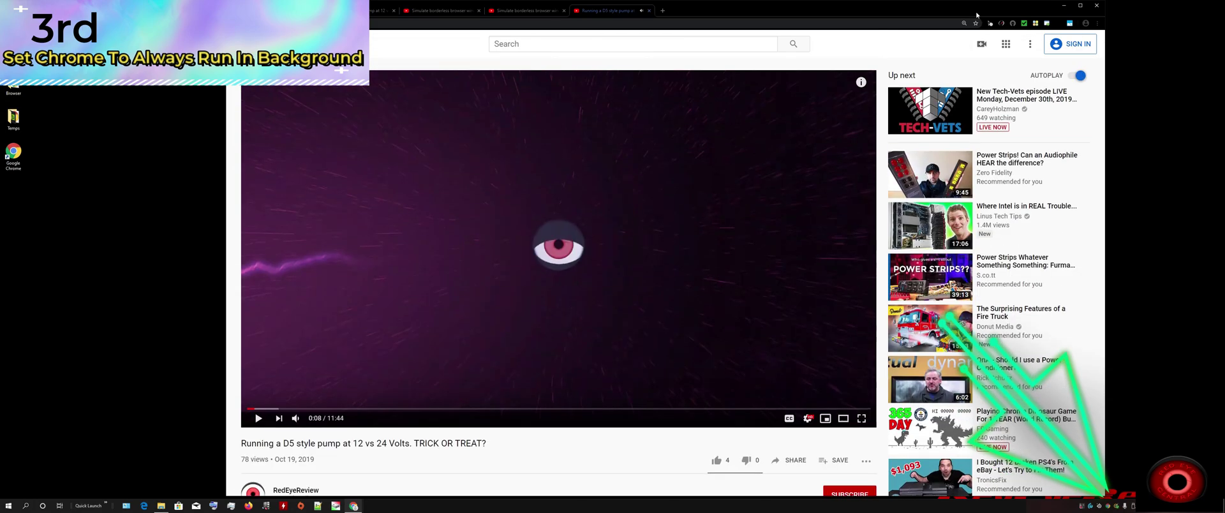
# Switch back to the borderless browser window video and widen the Chrome window to check the scrollbar there.
pyautogui.click(523, 10)
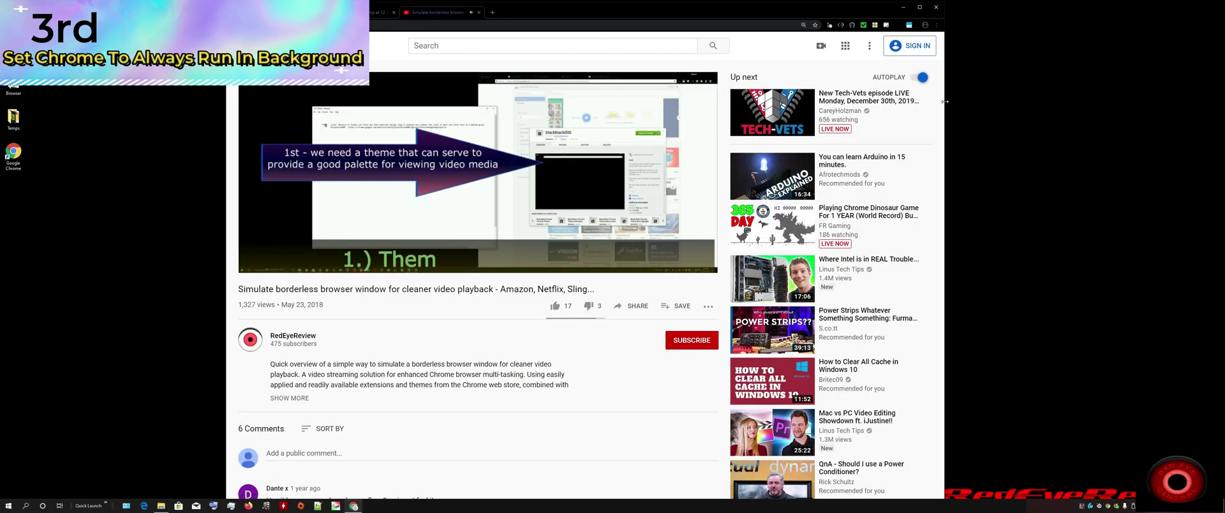
pyautogui.moveTo(944, 101); pyautogui.dragTo(1104, 101)
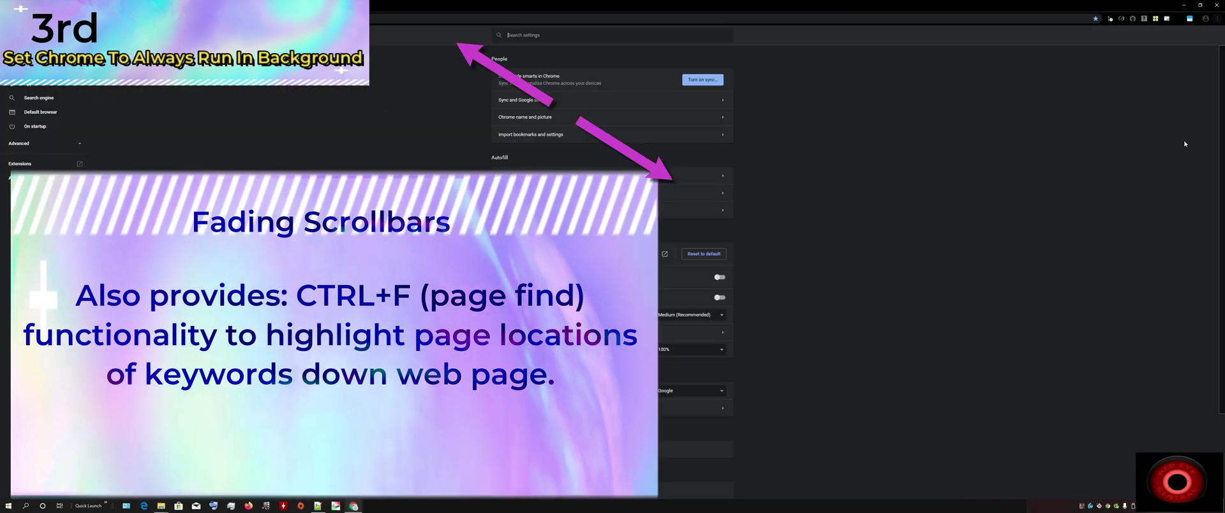
# Ensure "Continue running background apps when Google Chrome is closed" is on in the advanced System settings, and close the Chrome windows.
pyautogui.scroll(-2, 924, 171)
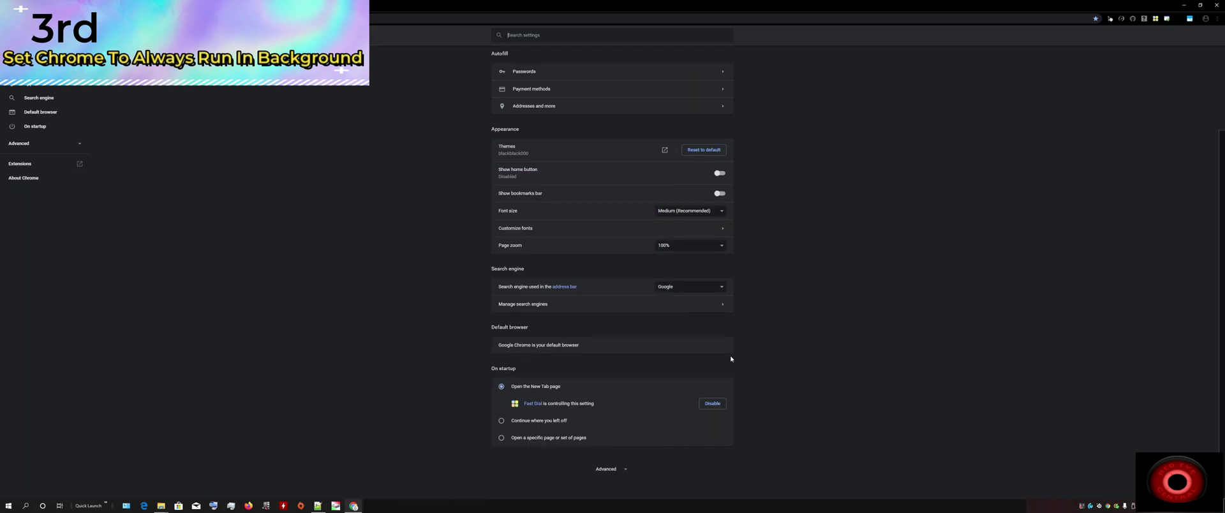
pyautogui.click(603, 469)
pyautogui.scroll(-10, 757, 374)
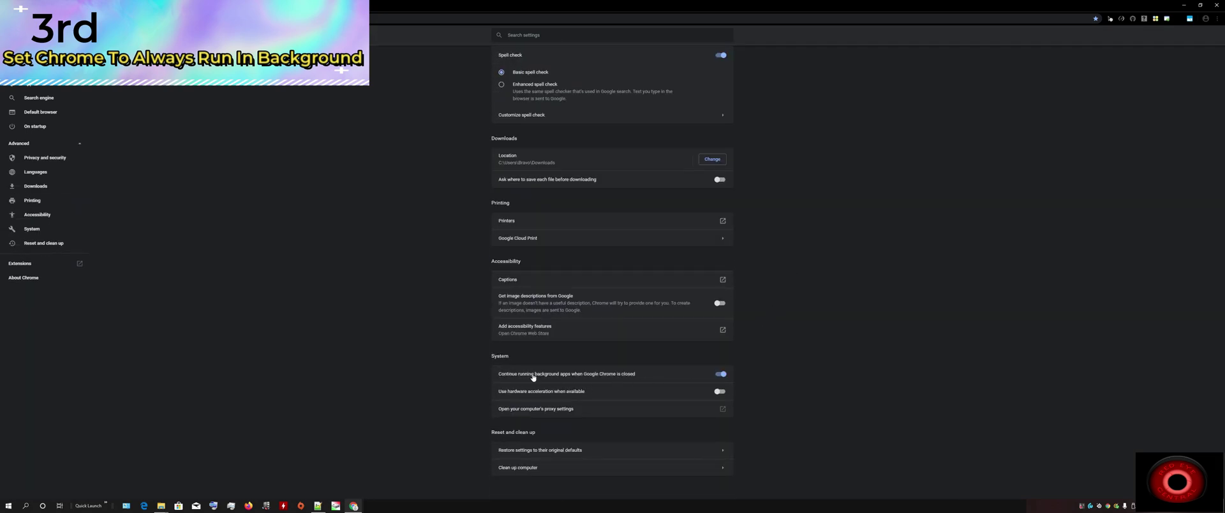
pyautogui.click(531, 377)
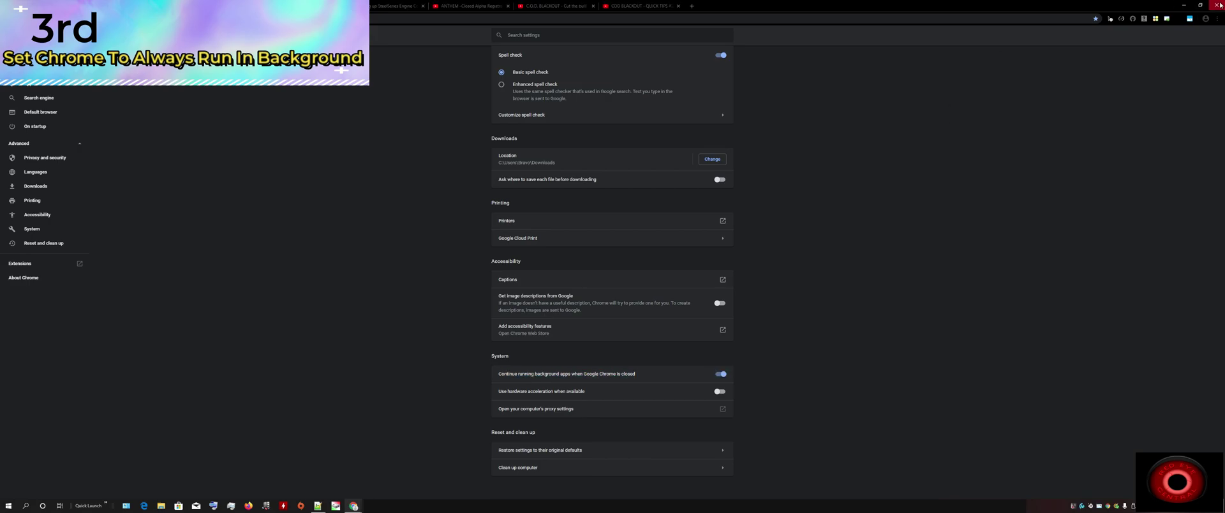
pyautogui.click(1218, 5)
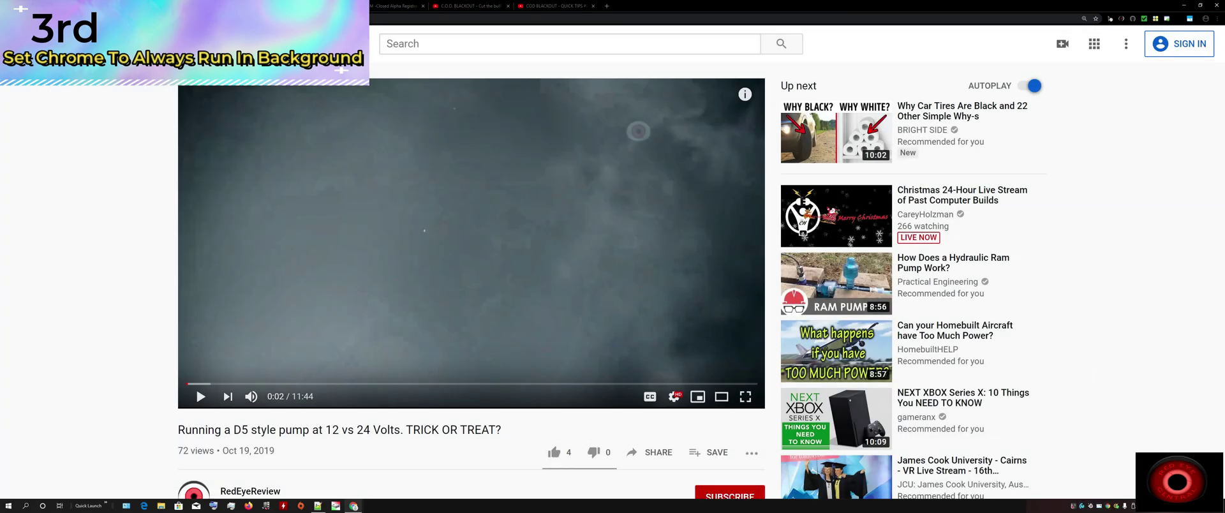
pyautogui.click(1216, 5)
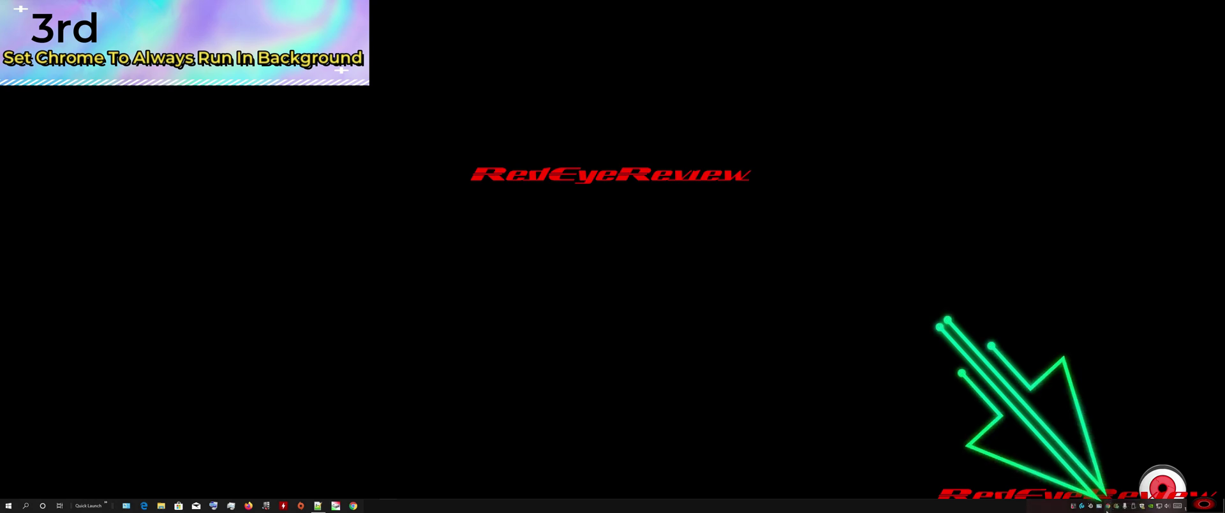
# Examine Chrome's own Task Manager from its background process, open the Windows Task Manager for comparison, and close Chrome's.
pyautogui.rightClick(1108, 509)
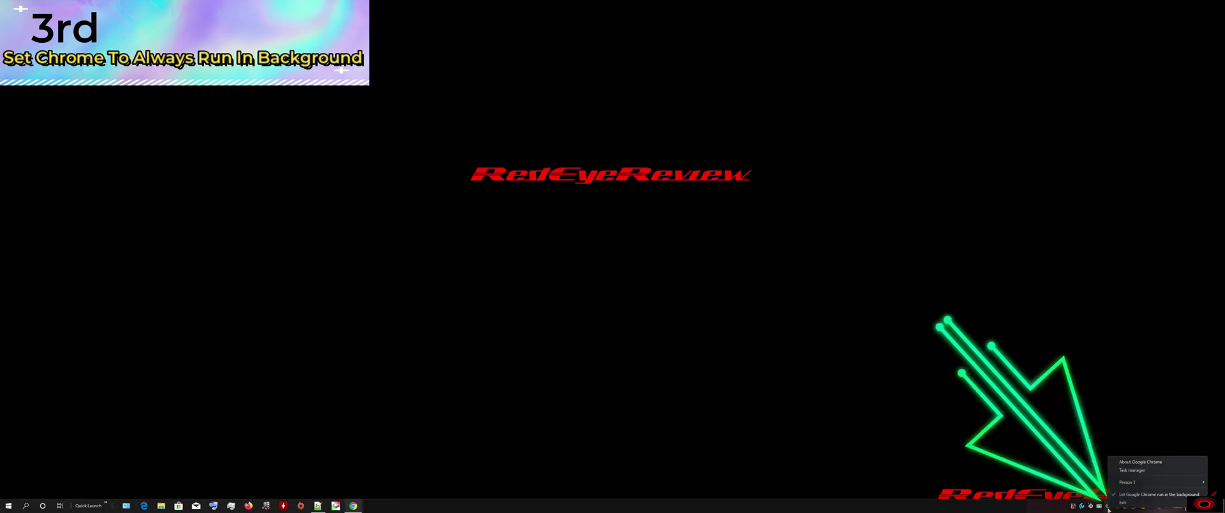
pyautogui.click(1132, 470)
pyautogui.scroll(5, 680, 278)
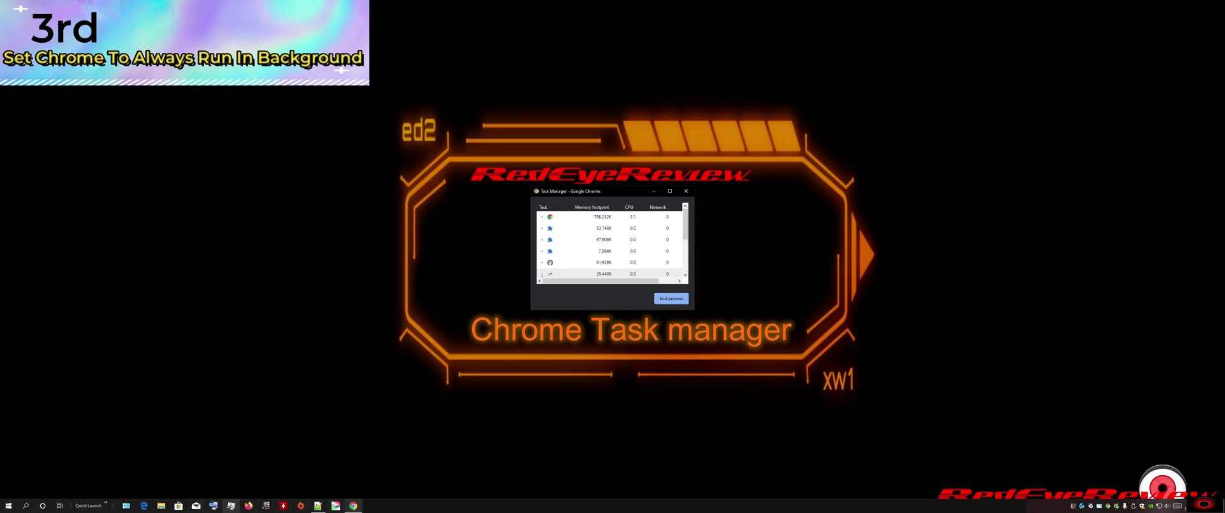
pyautogui.hotkey('ctrl', 'shift', 'Escape')
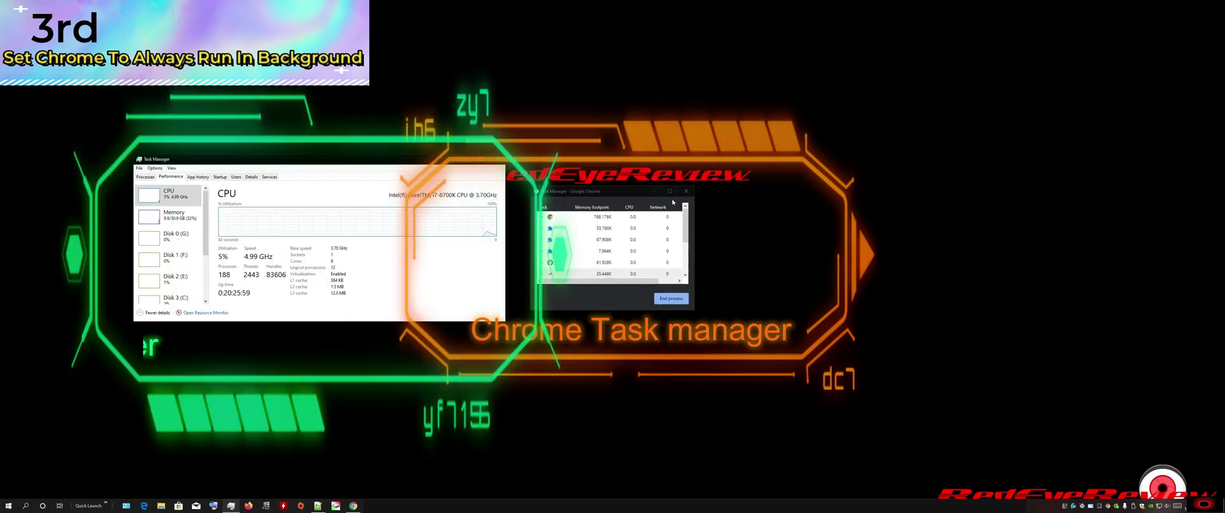
pyautogui.click(686, 191)
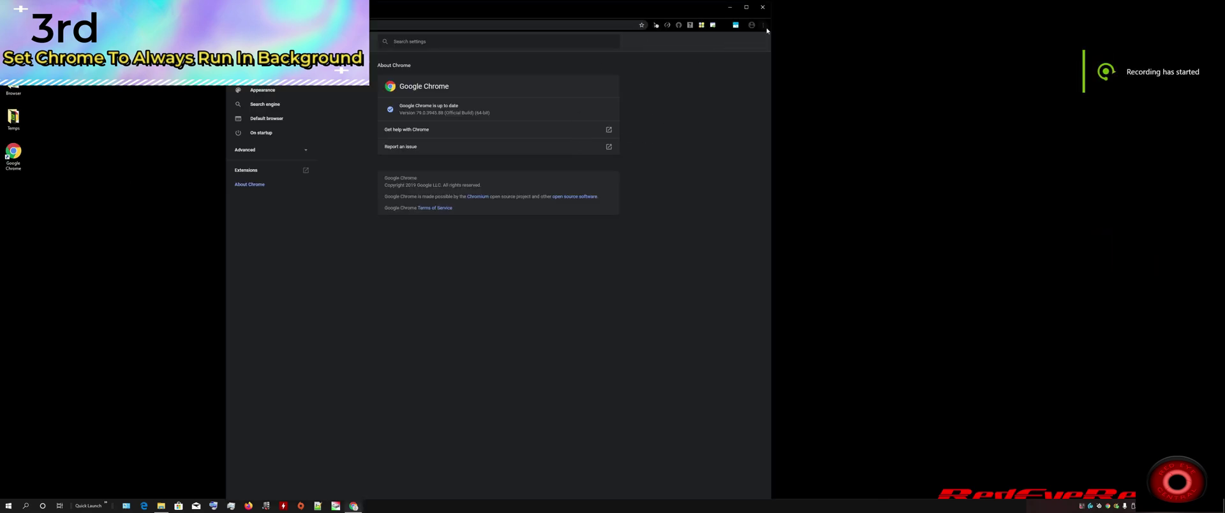
pyautogui.click(764, 25)
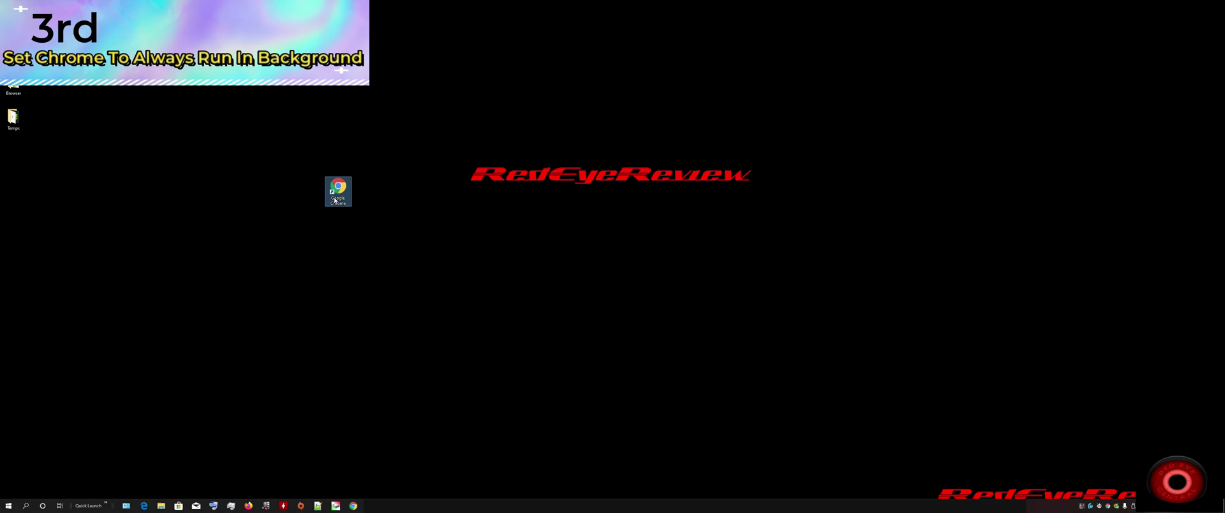
# Examine the Target path in the Google Chrome desktop shortcut's properties.
pyautogui.rightClick(335, 199)
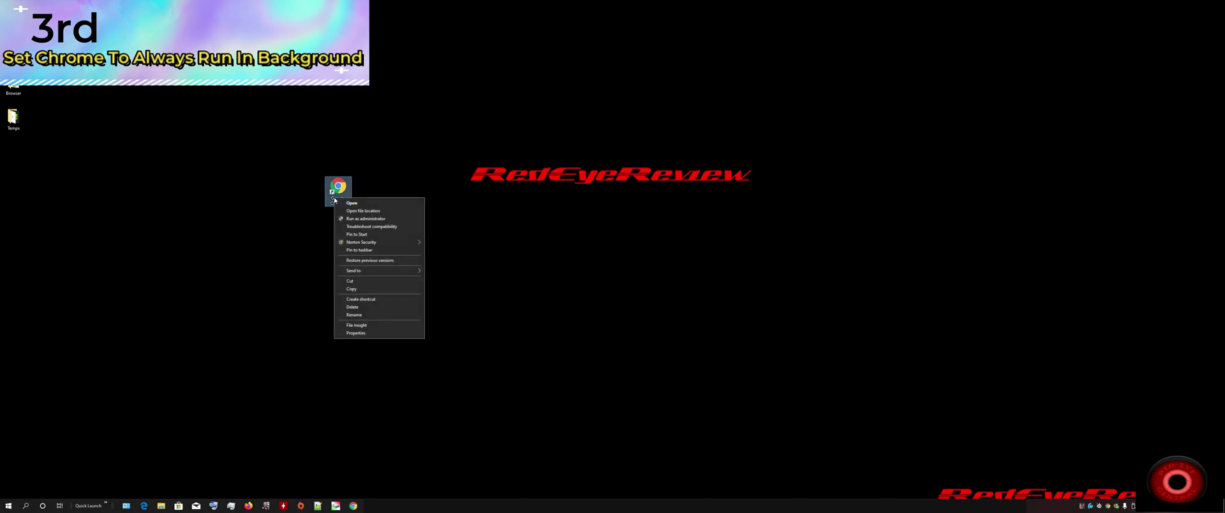
pyautogui.click(373, 333)
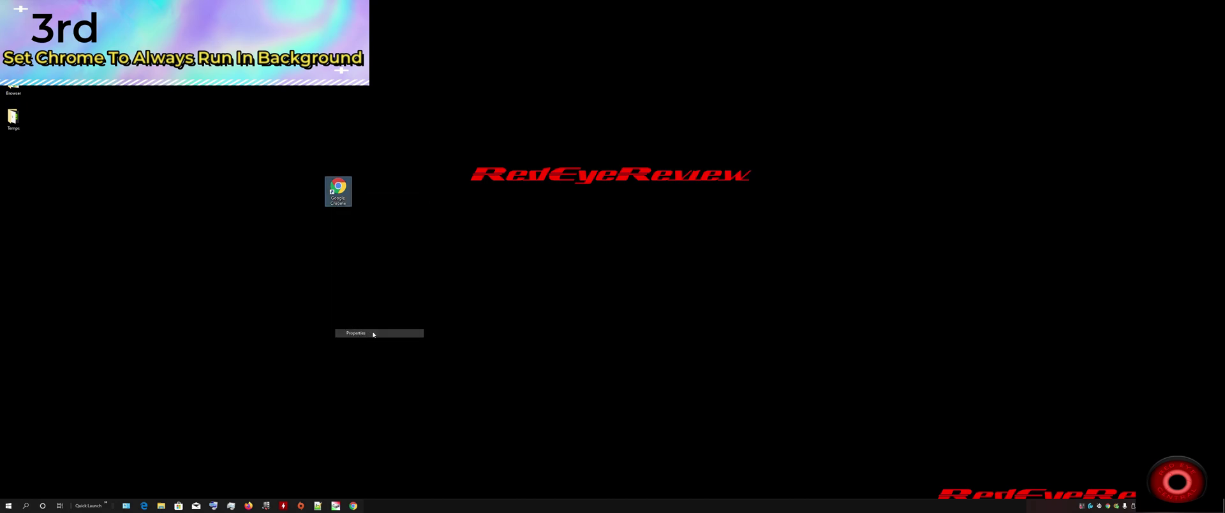
pyautogui.click(398, 270)
pyautogui.moveTo(397, 270); pyautogui.dragTo(364, 273)
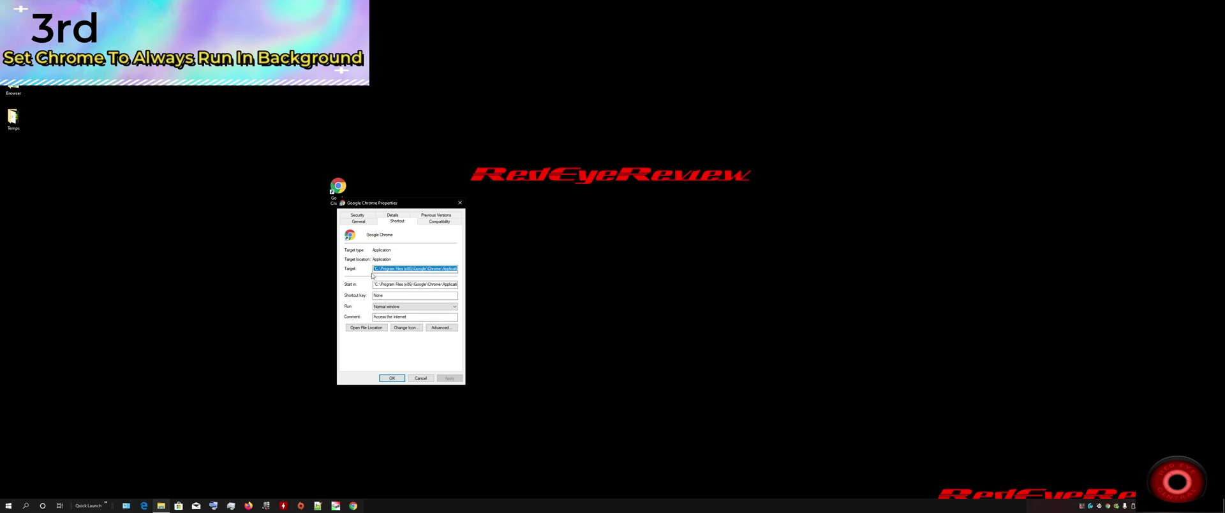
pyautogui.click(392, 270)
pyautogui.press('End')
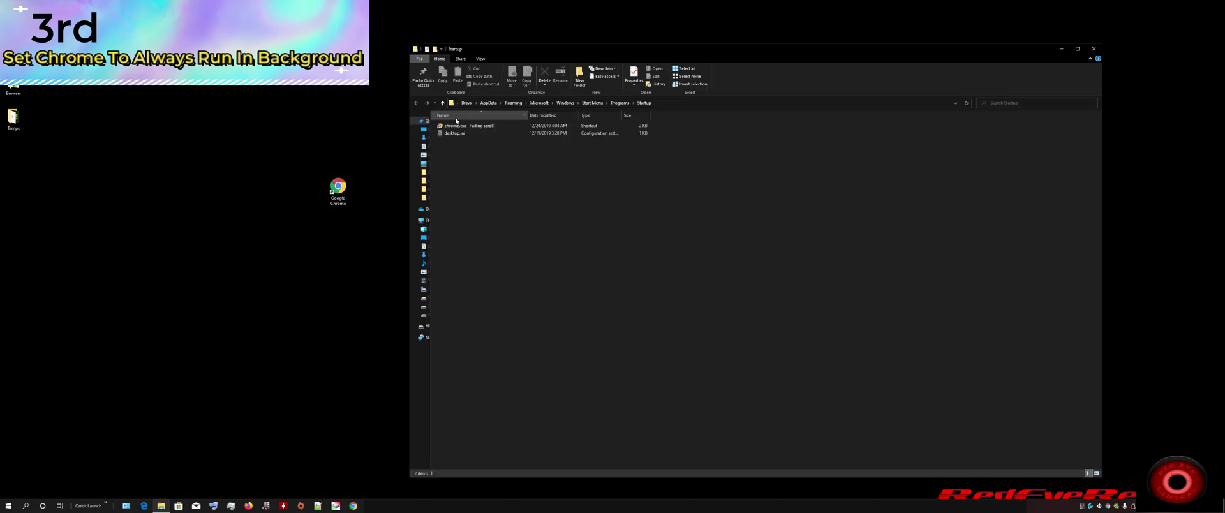
# Move the Google Chrome shortcut from the desktop into the Windows Startup folder.
pyautogui.click(338, 189)
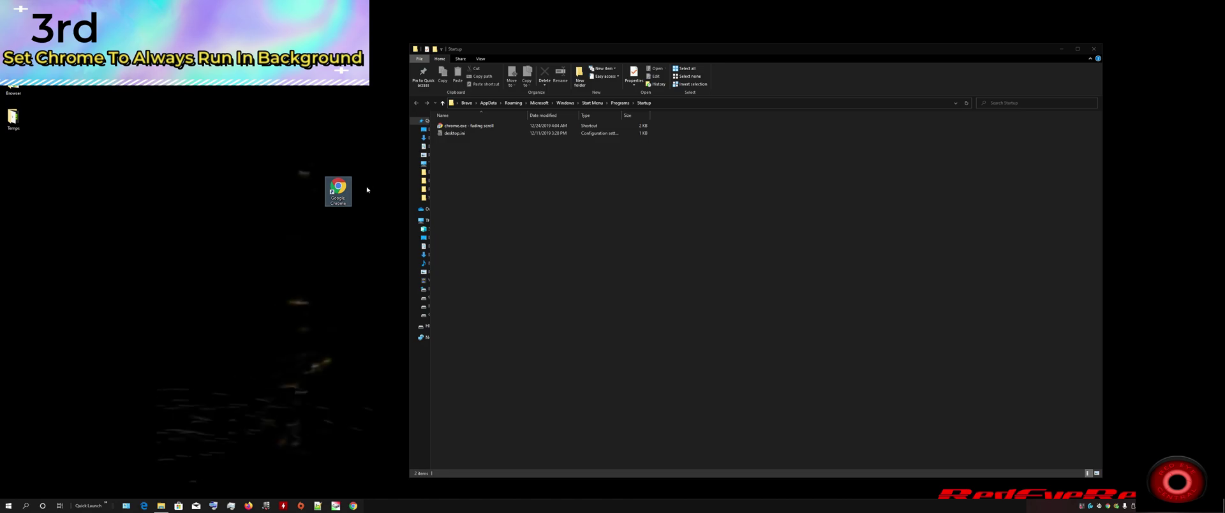
pyautogui.moveTo(338, 188); pyautogui.dragTo(572, 189)
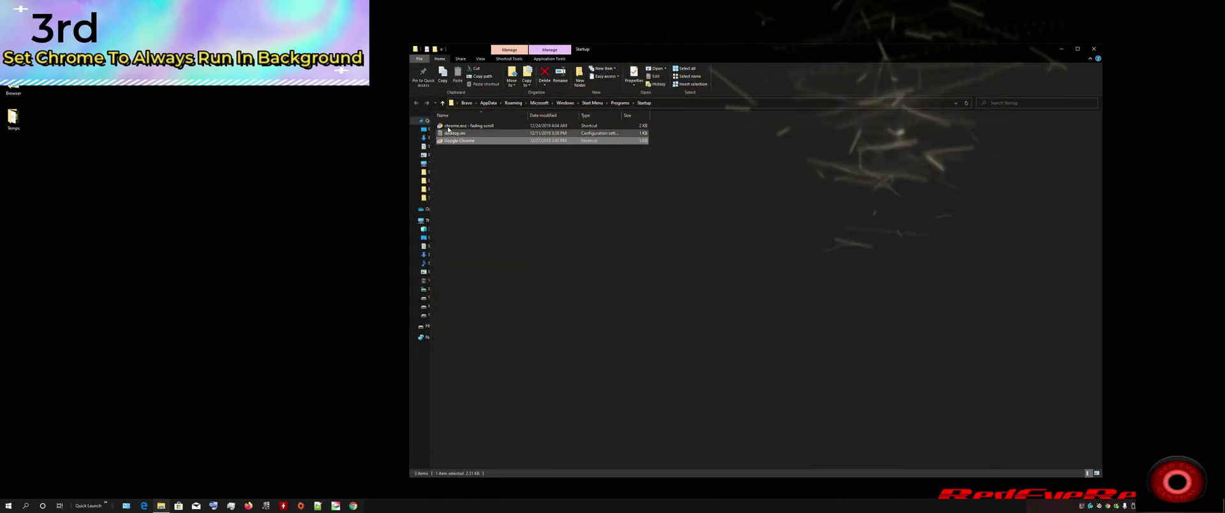
pyautogui.click(503, 126)
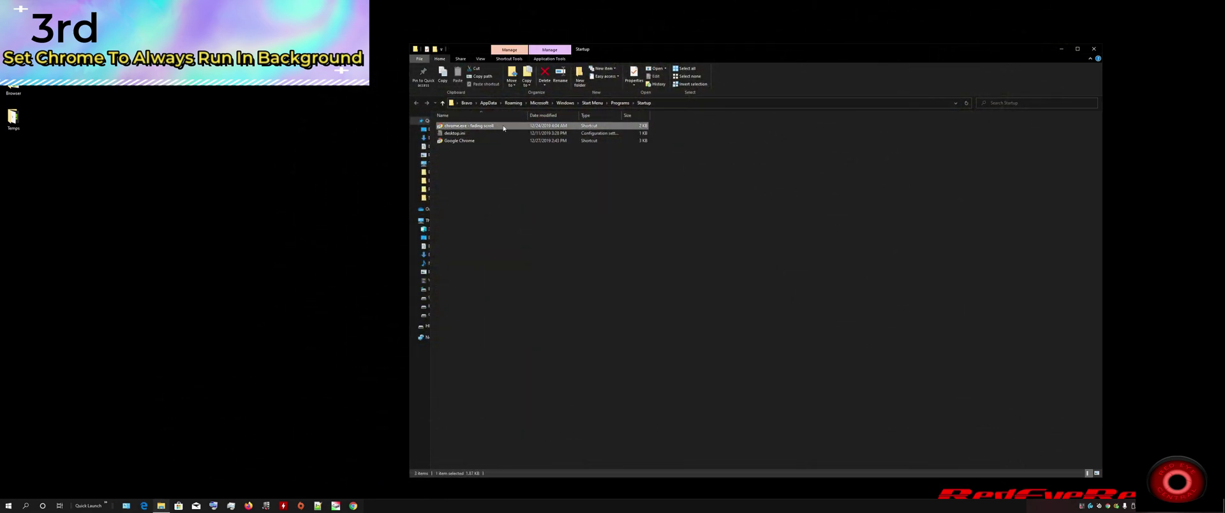
pyautogui.click(458, 141)
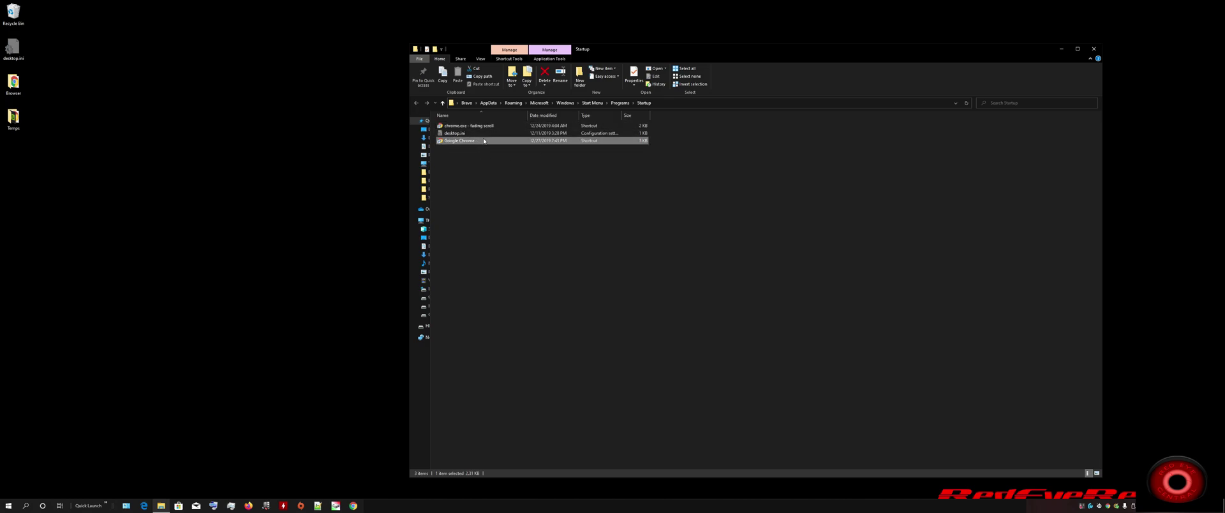
# Launch Chrome from the Startup folder's Google Chrome shortcut and leave "Continue running background apps when Google Chrome is closed" on in System settings.
pyautogui.doubleClick(459, 140)
pyautogui.scroll(-5, 790, 274)
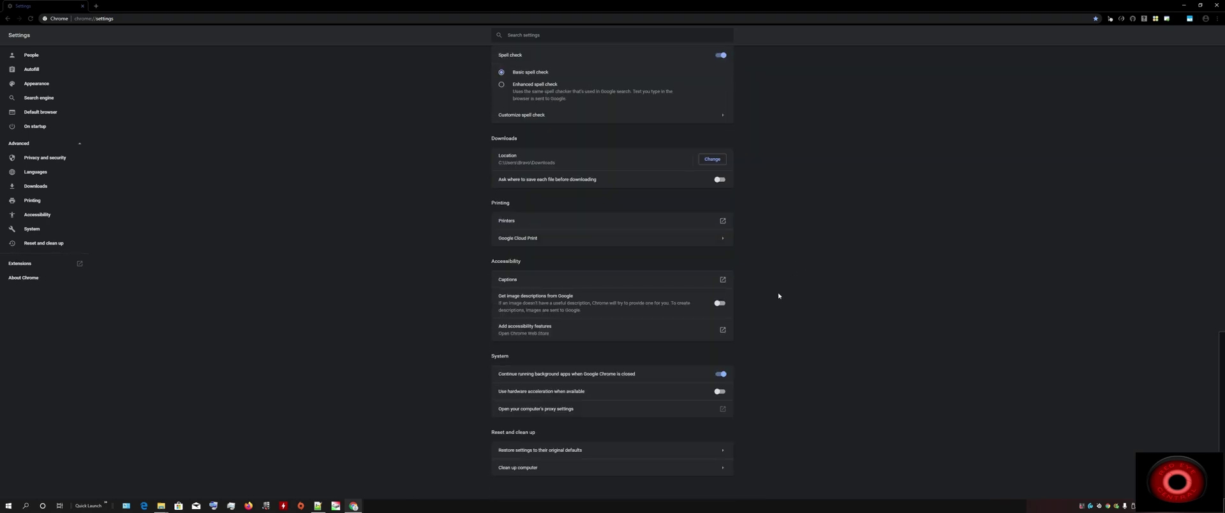
pyautogui.tripleClick(531, 377)
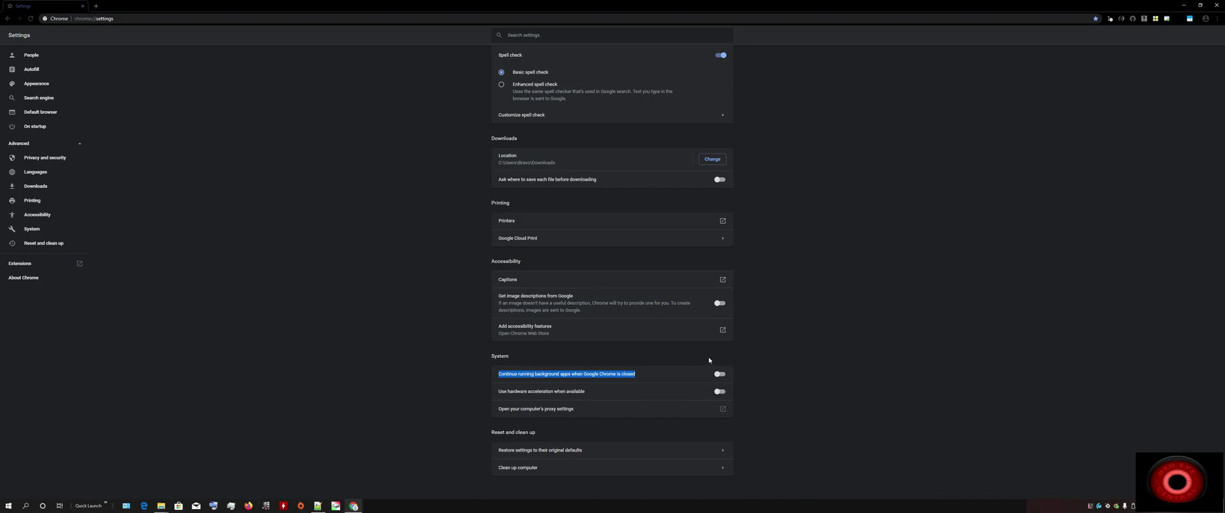
pyautogui.click(719, 374)
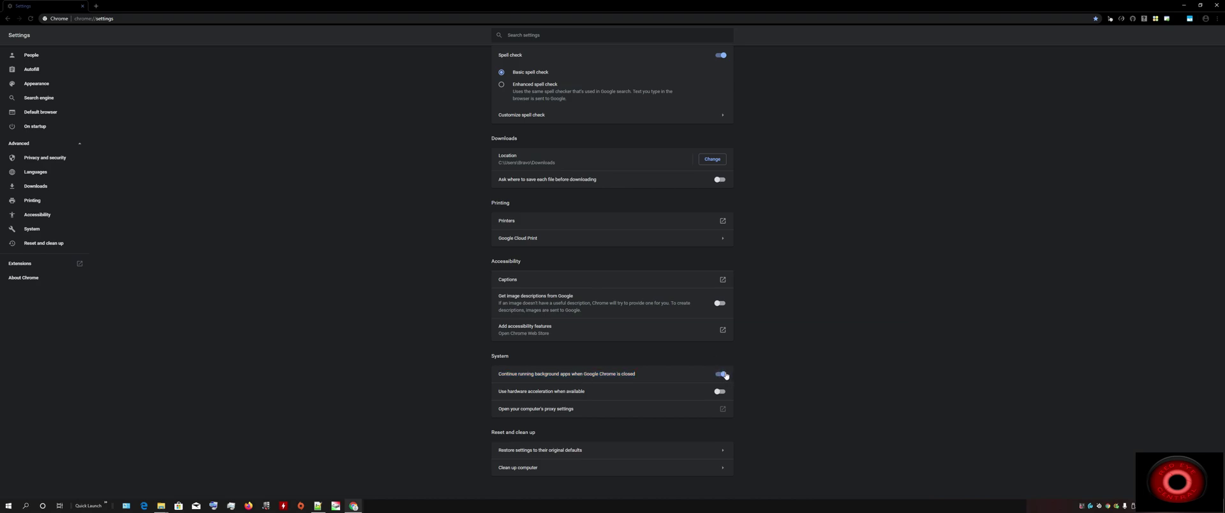
pyautogui.click(1184, 5)
# Check the overlay scrollbar on the Newegg product page and the YouTube fading scrollbars video page, zooming the video page out.
pyautogui.scroll(-1, 1181, 191)
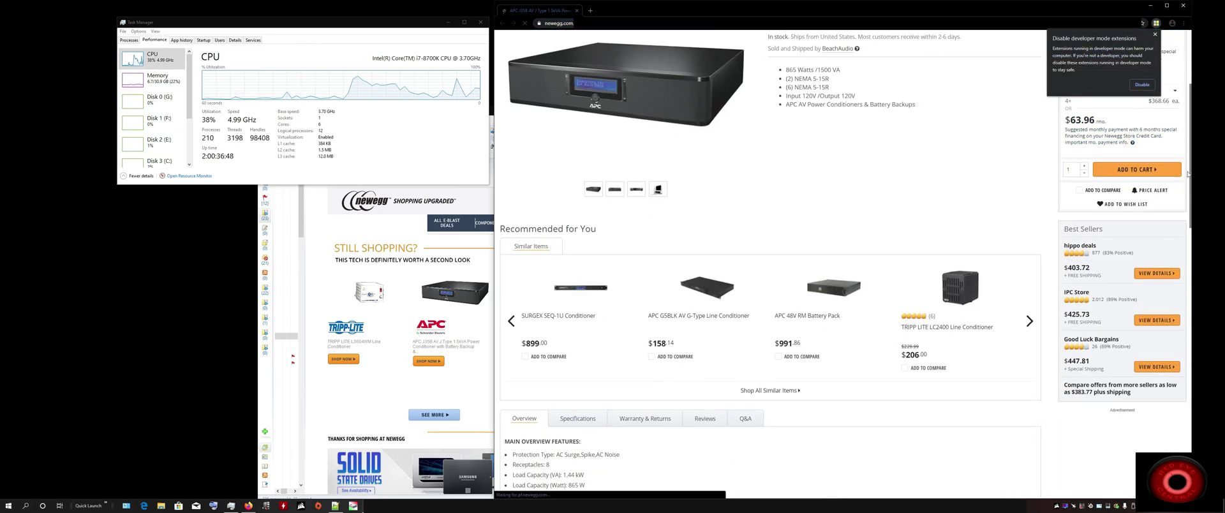
pyautogui.scroll(2, 1084, 195)
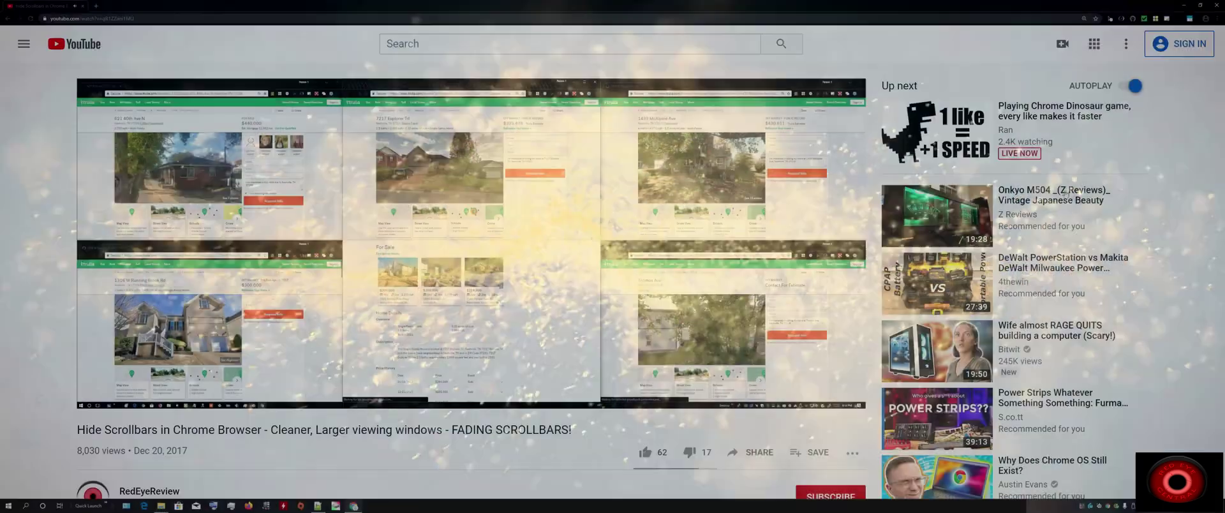
pyautogui.hotkey('ctrl', '-')
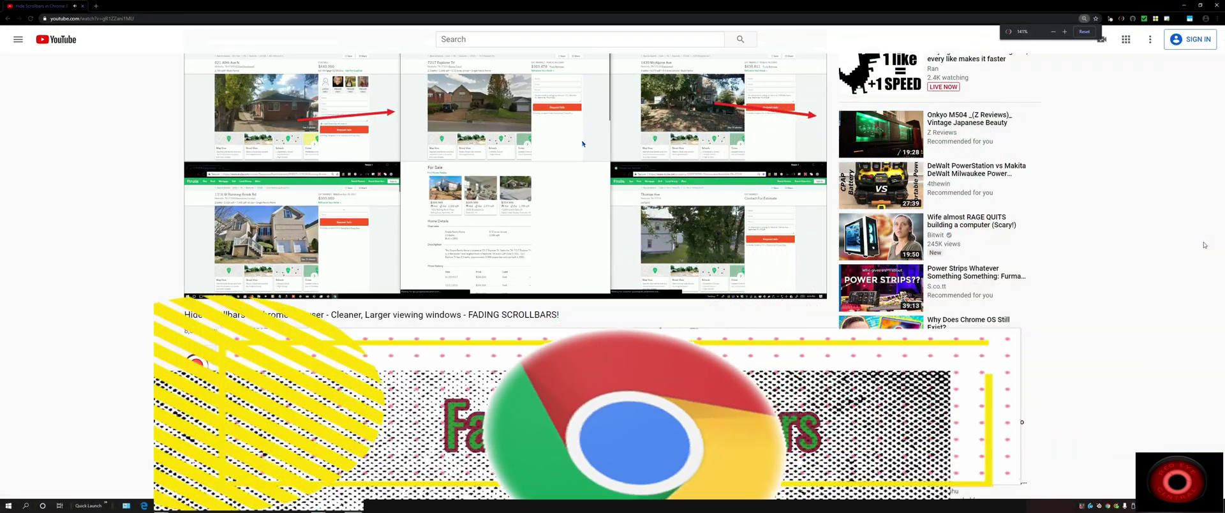
pyautogui.scroll(1, 1204, 245)
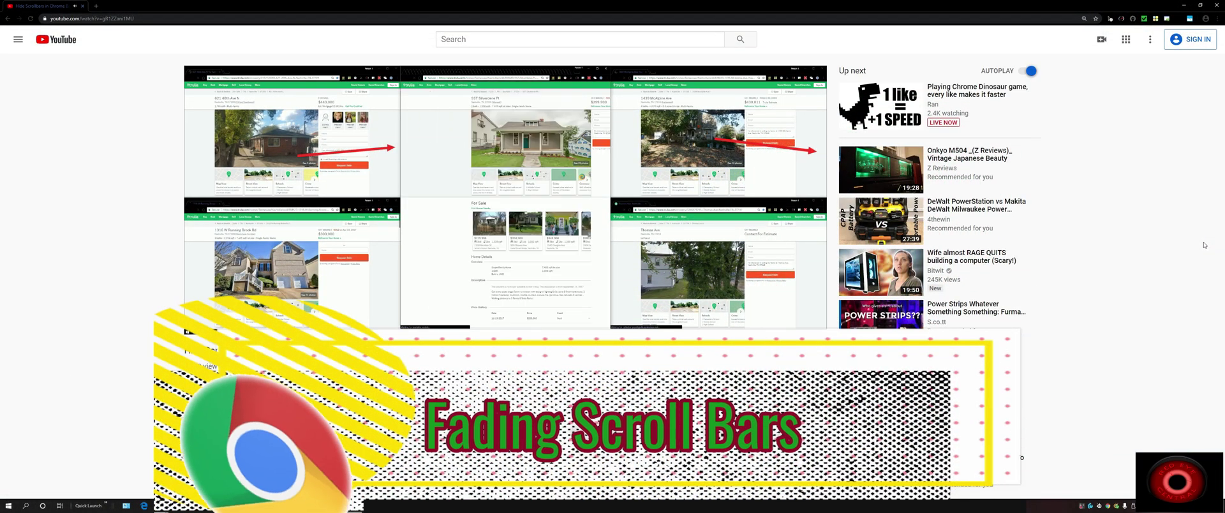